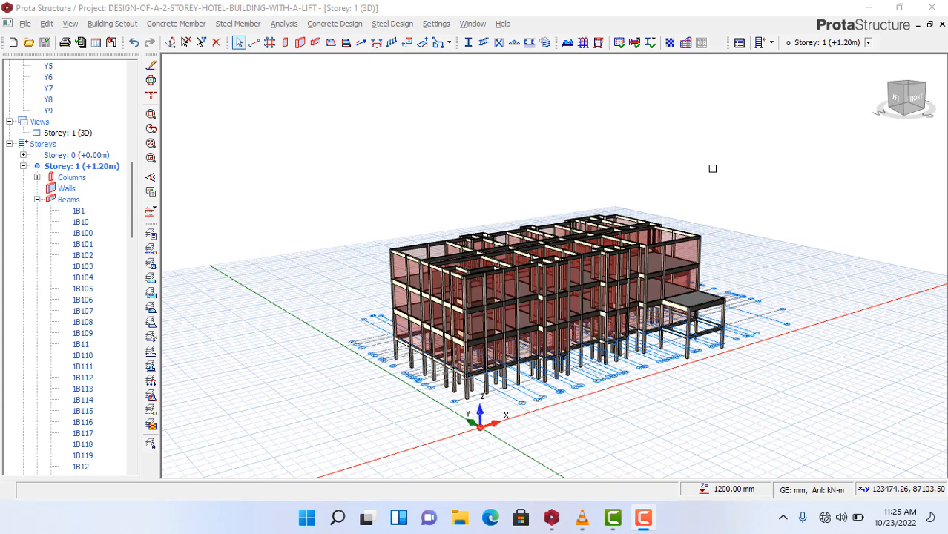
- Open Building Analysis to show the design codes and C20/25 / Grade 410 default materials
{"action": "scroll", "coordinate": [648, 196], "scroll_direction": "up", "scroll_amount": 1}
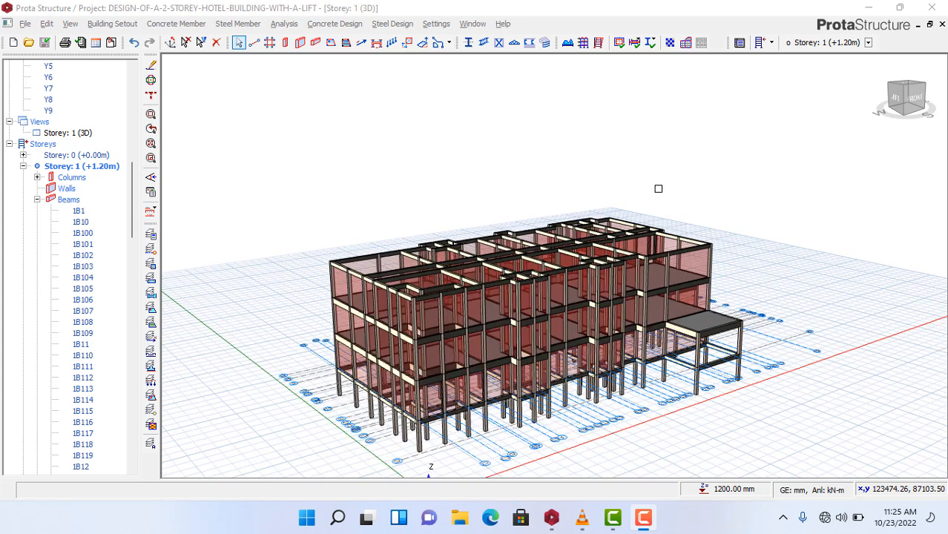
{"action": "scroll", "coordinate": [686, 178], "scroll_direction": "down", "scroll_amount": 1}
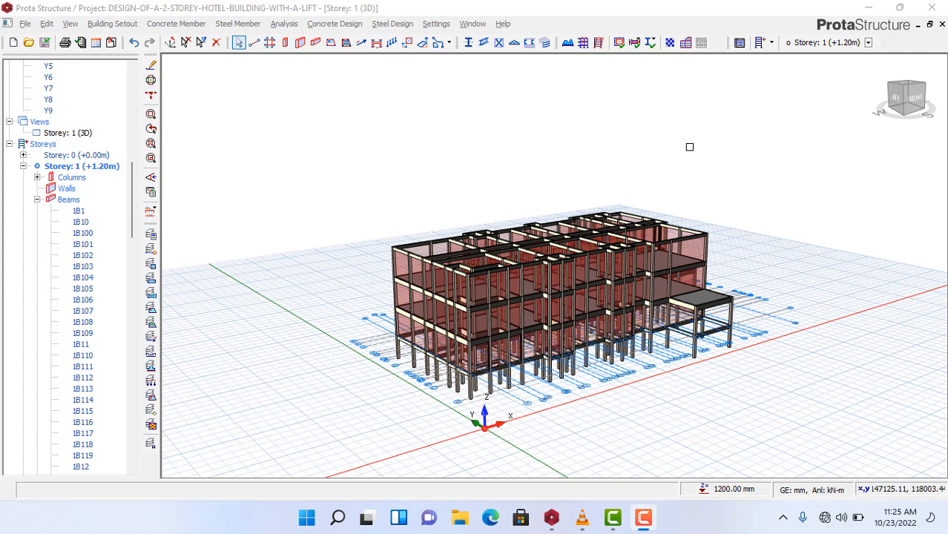
{"action": "scroll", "coordinate": [719, 196], "scroll_direction": "up", "scroll_amount": 2}
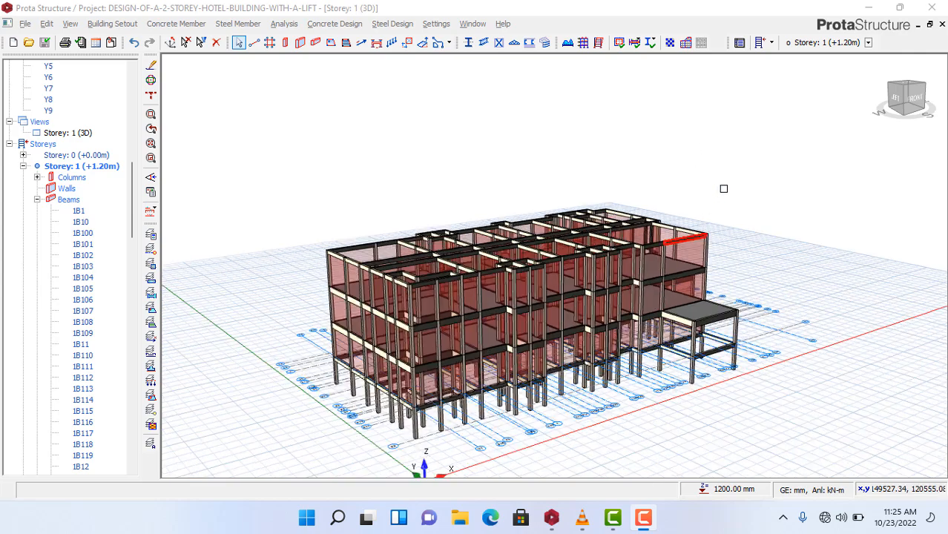
{"action": "scroll", "coordinate": [724, 188], "scroll_direction": "down", "scroll_amount": 1}
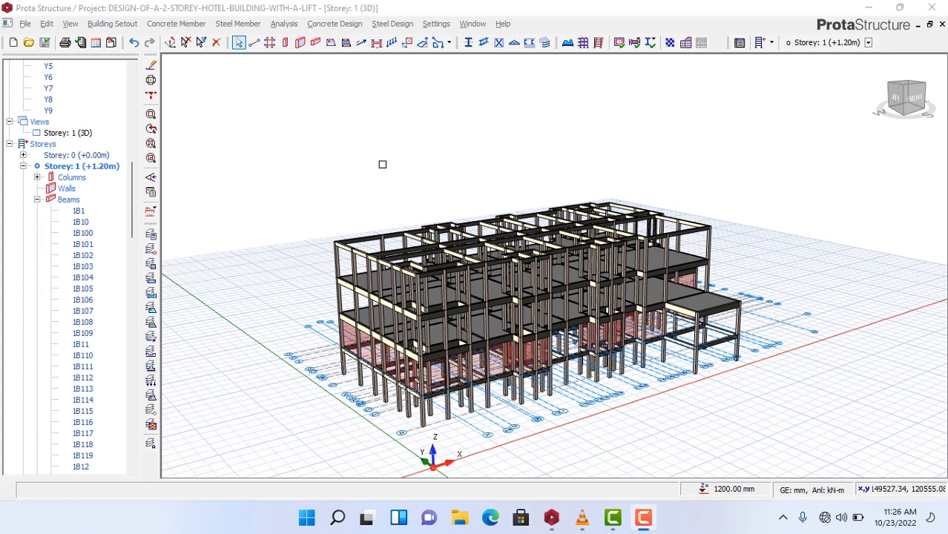
{"action": "scroll", "coordinate": [383, 165], "scroll_direction": "up", "scroll_amount": 1}
{"action": "scroll", "coordinate": [451, 132], "scroll_direction": "down", "scroll_amount": 1}
{"action": "scroll", "coordinate": [745, 239], "scroll_direction": "up", "scroll_amount": 1}
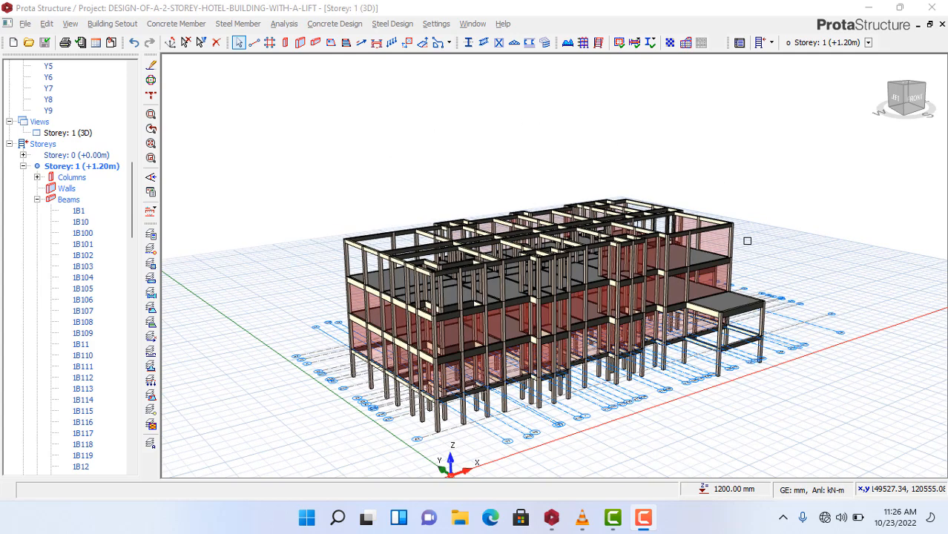
{"action": "scroll", "coordinate": [761, 212], "scroll_direction": "up", "scroll_amount": 1}
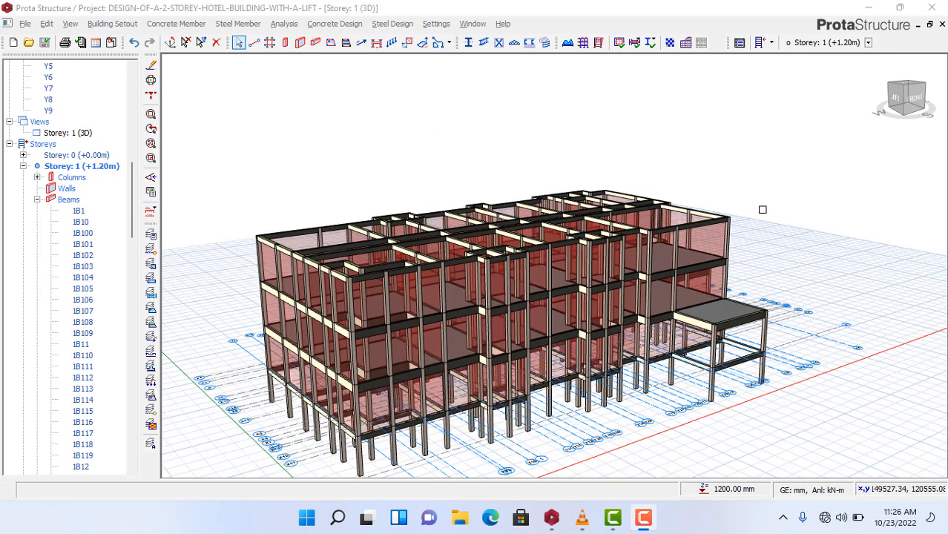
{"action": "scroll", "coordinate": [742, 215], "scroll_direction": "down", "scroll_amount": 1}
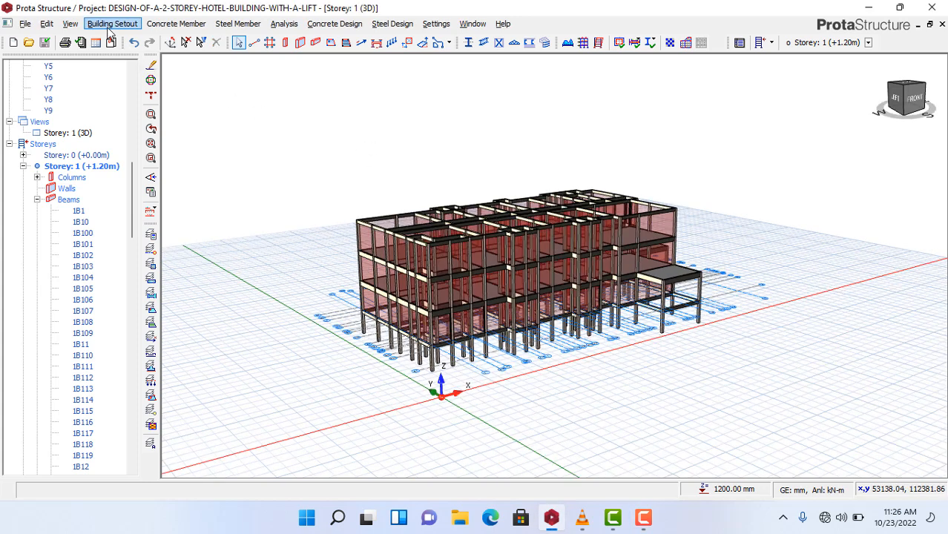
{"action": "left_click", "coordinate": [283, 24]}
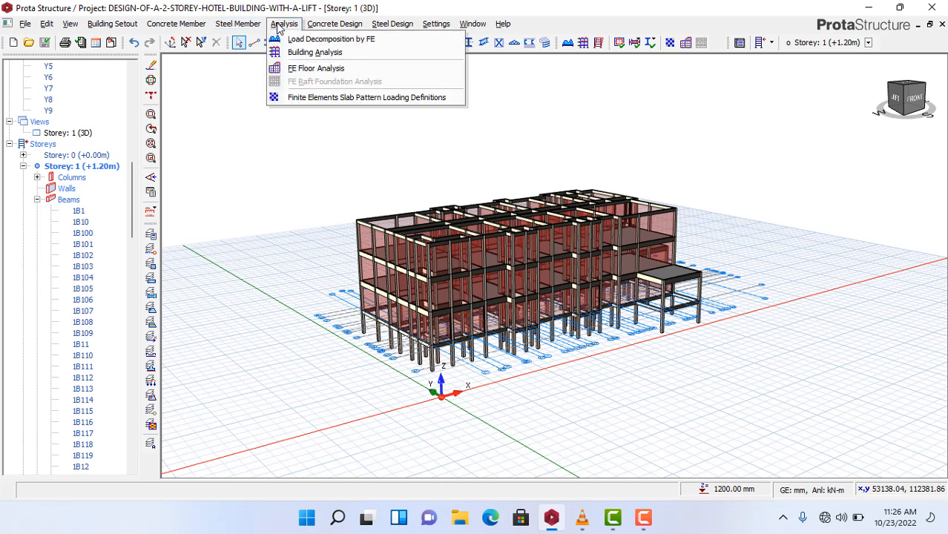
{"action": "left_click", "coordinate": [310, 54]}
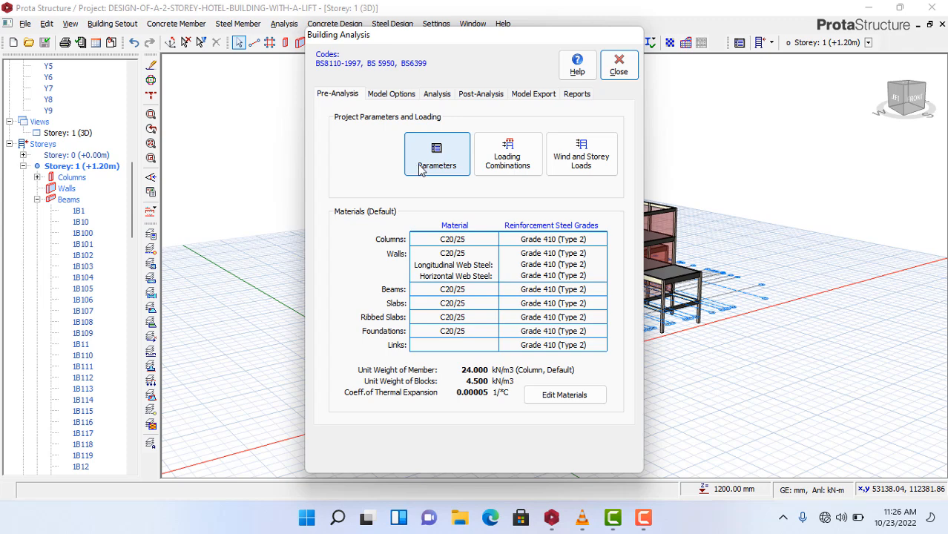
- Auto-generate 11 load combinations with 1.40 and 1.60 factors using the Loading Generator
{"action": "left_click", "coordinate": [509, 154]}
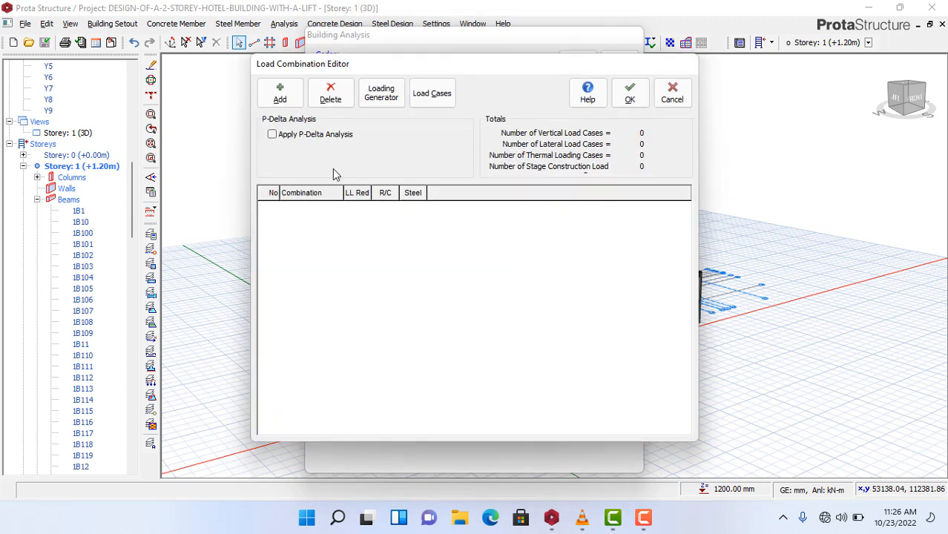
{"action": "left_click", "coordinate": [381, 99]}
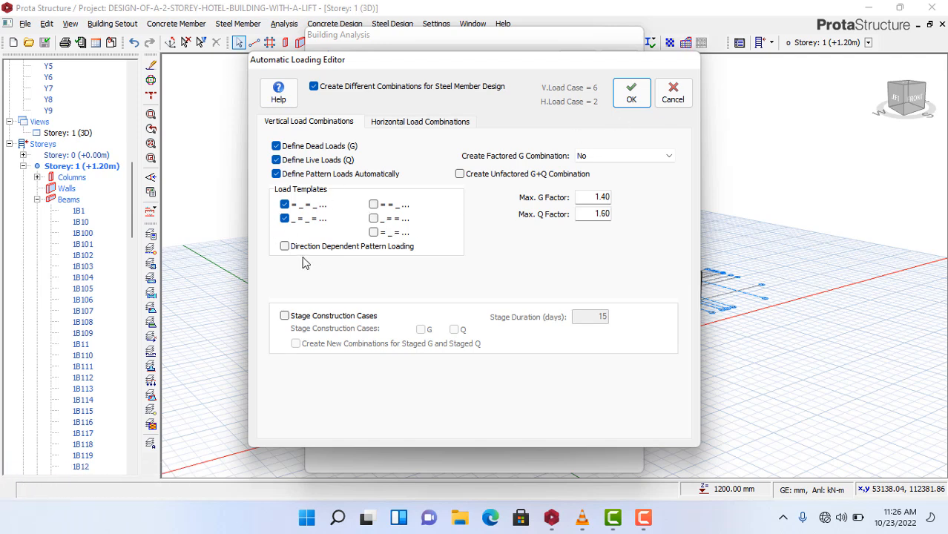
{"action": "left_click", "coordinate": [630, 97]}
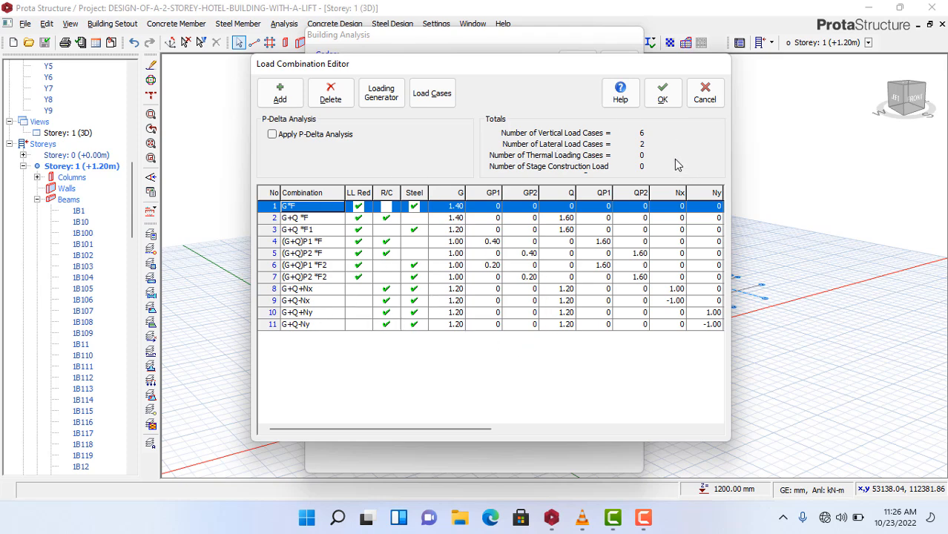
{"action": "left_click", "coordinate": [662, 100]}
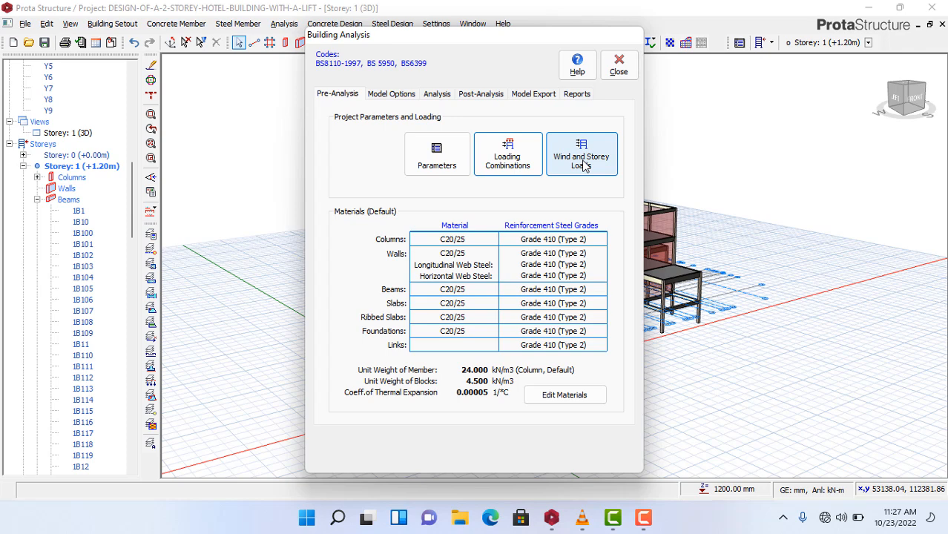
- In the Foundations parameters, change the allowable soil stress from 200 to 100 kN/m2
{"action": "left_click", "coordinate": [429, 167]}
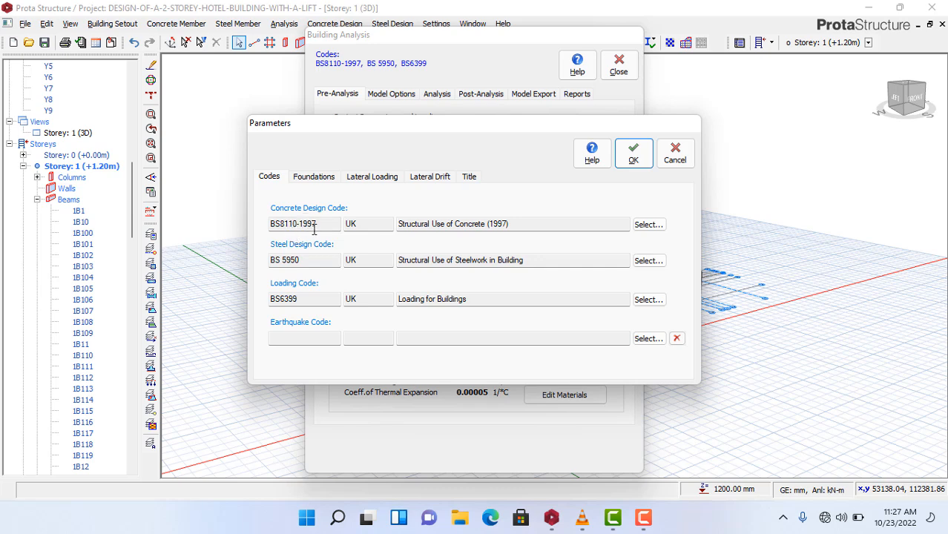
{"action": "left_click", "coordinate": [309, 183]}
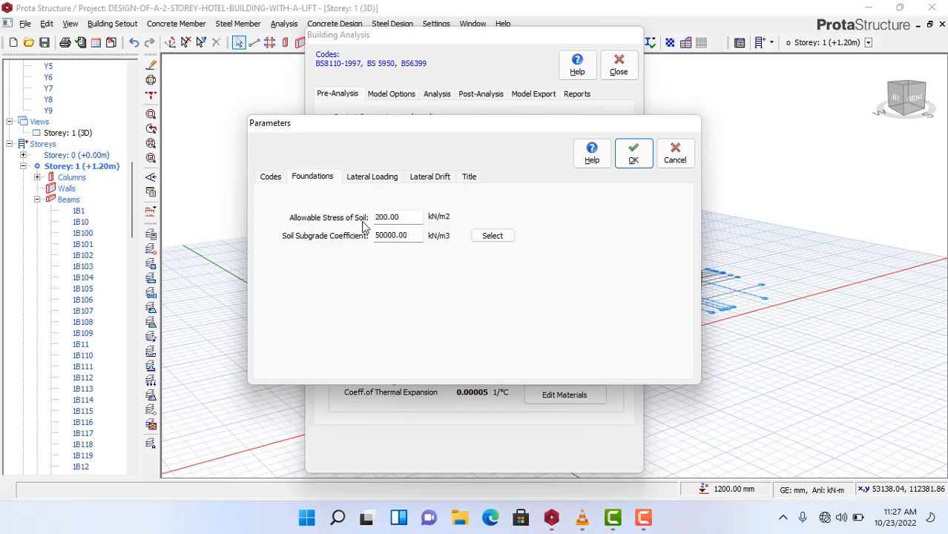
{"action": "left_click_drag", "start_coordinate": [399, 217], "coordinate": [357, 218]}
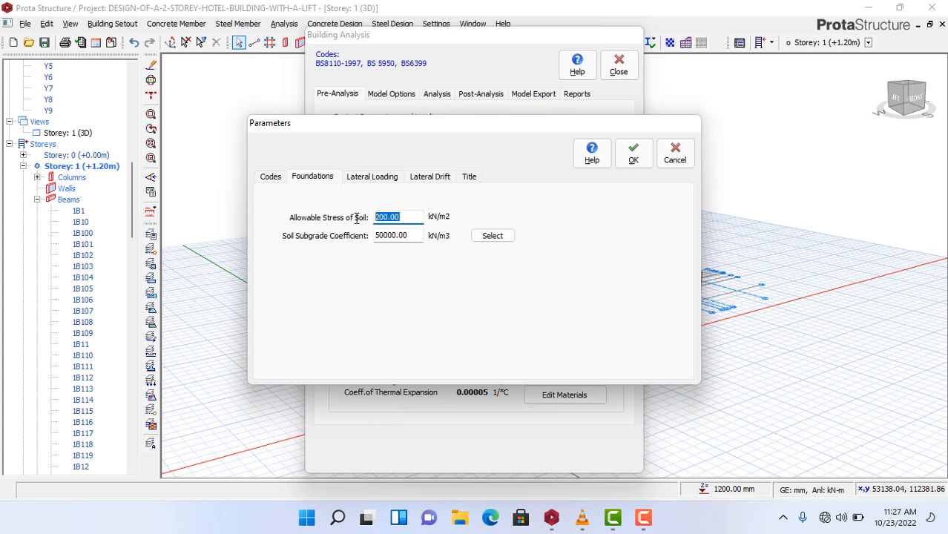
{"action": "type", "text": "100"}
- Review the Lateral Loading and Lateral Drift parameters, then show the Title fields
{"action": "left_click", "coordinate": [366, 183]}
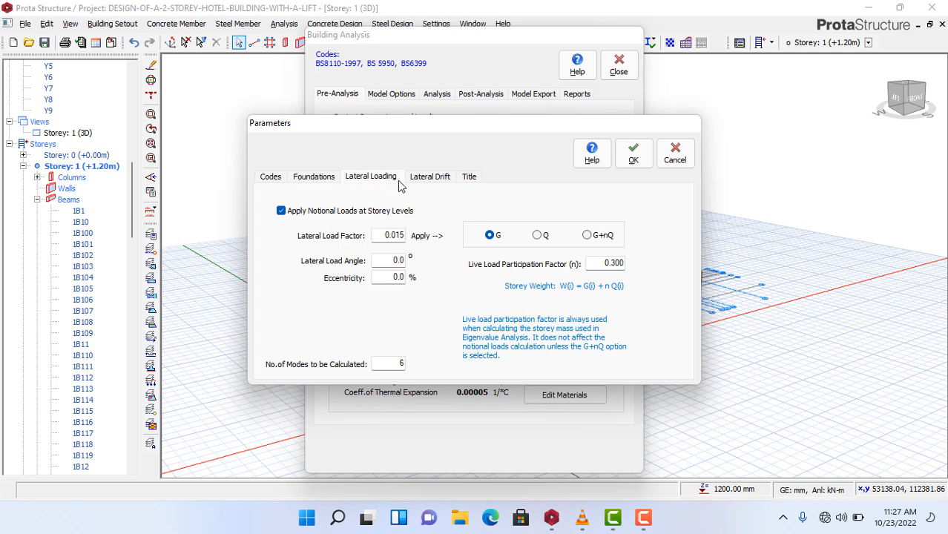
{"action": "left_click", "coordinate": [440, 182]}
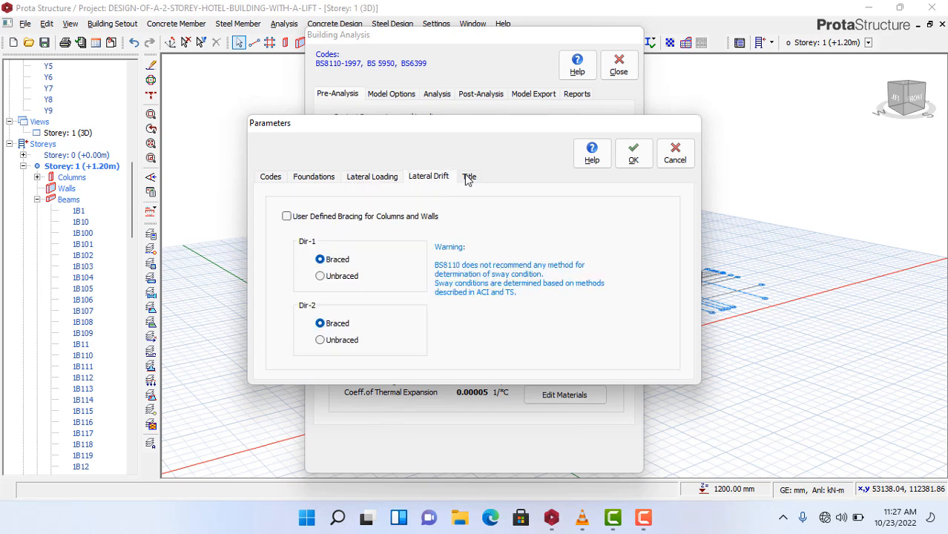
{"action": "left_click", "coordinate": [469, 178]}
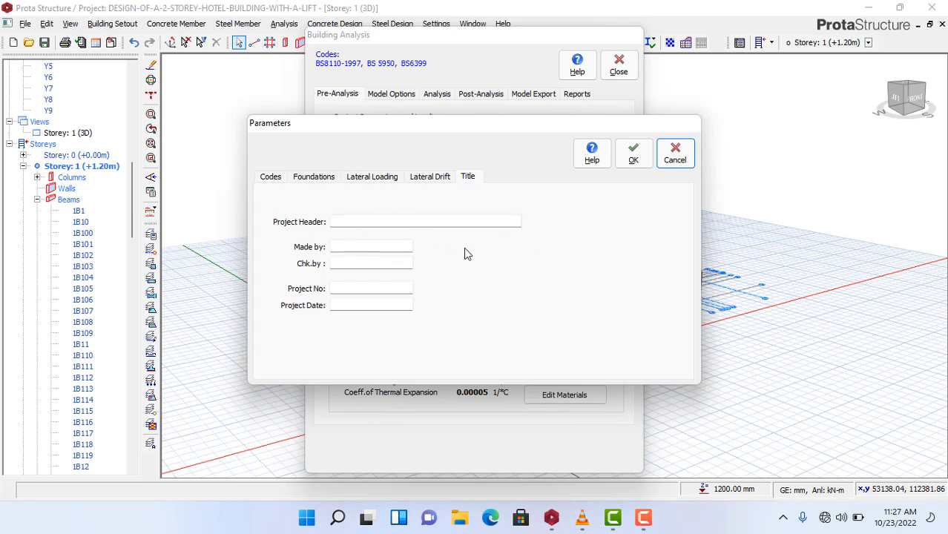
- Enter the project header '2 STOREY DESIGN OF A HOTEL WITH LIFT'
{"action": "left_click", "coordinate": [335, 222]}
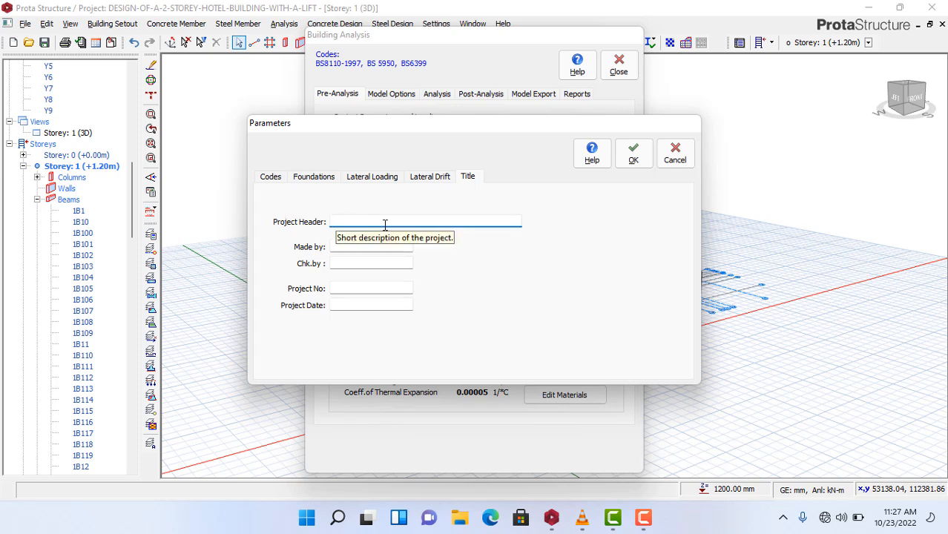
{"action": "type", "text": "2"}
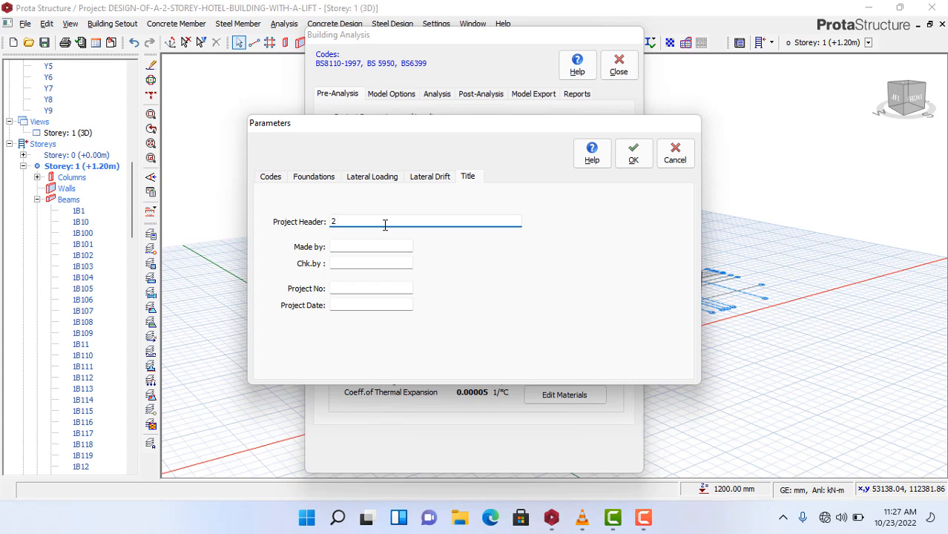
{"action": "type", "text": " STOREY DESIG"}
{"action": "key", "text": "BackSpace"}
{"action": "type", "text": "GN OF A "}
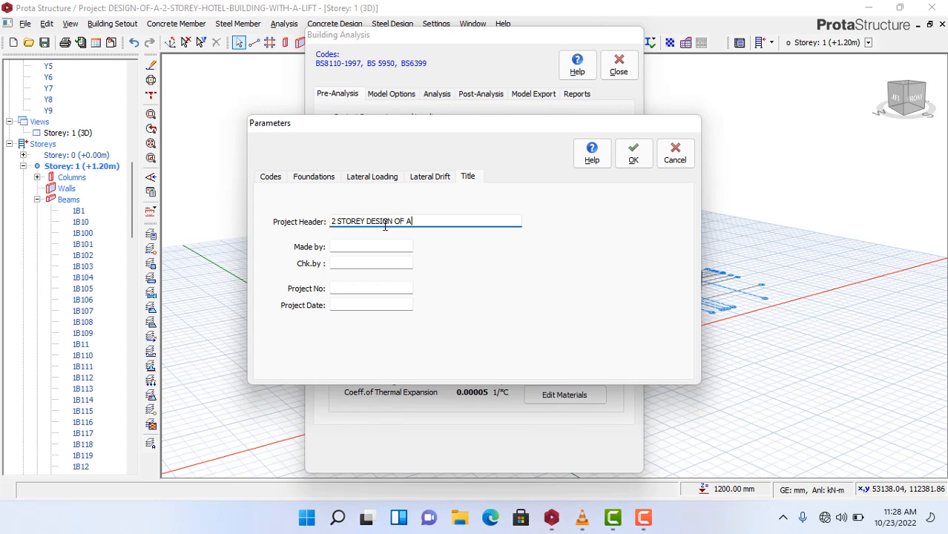
{"action": "type", "text": "HOTEL WITH "}
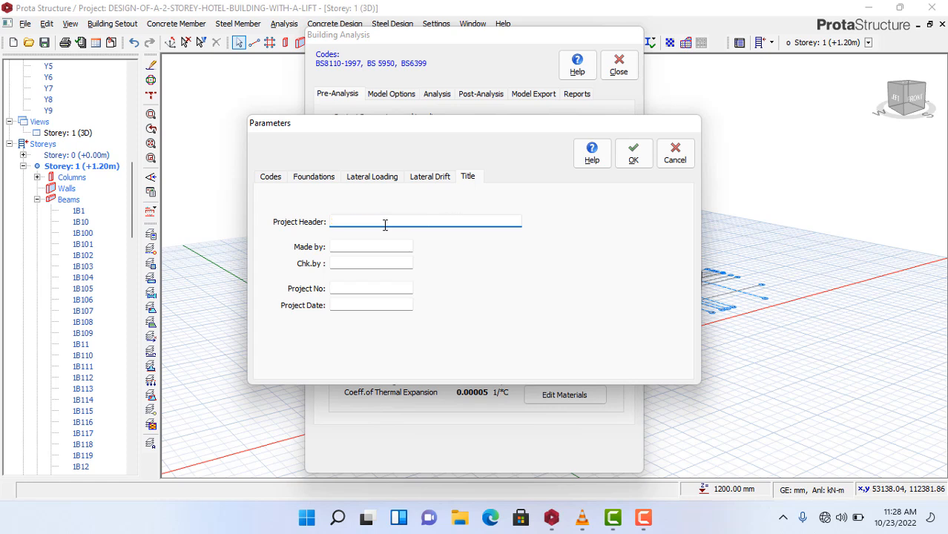
{"action": "type", "text": "LIFT"}
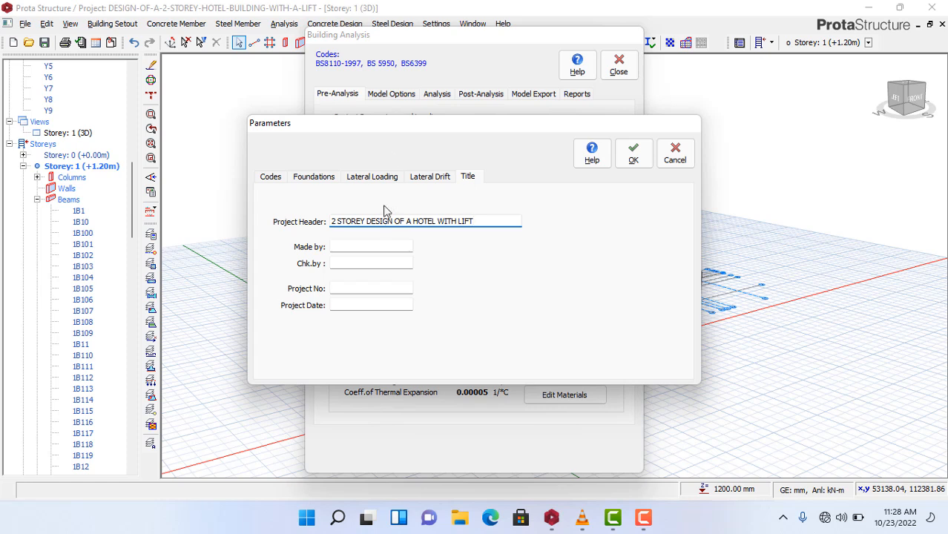
- Fill in the designing engineer's name in Made by and the checker's name in Chk.by
{"action": "left_click", "coordinate": [351, 246]}
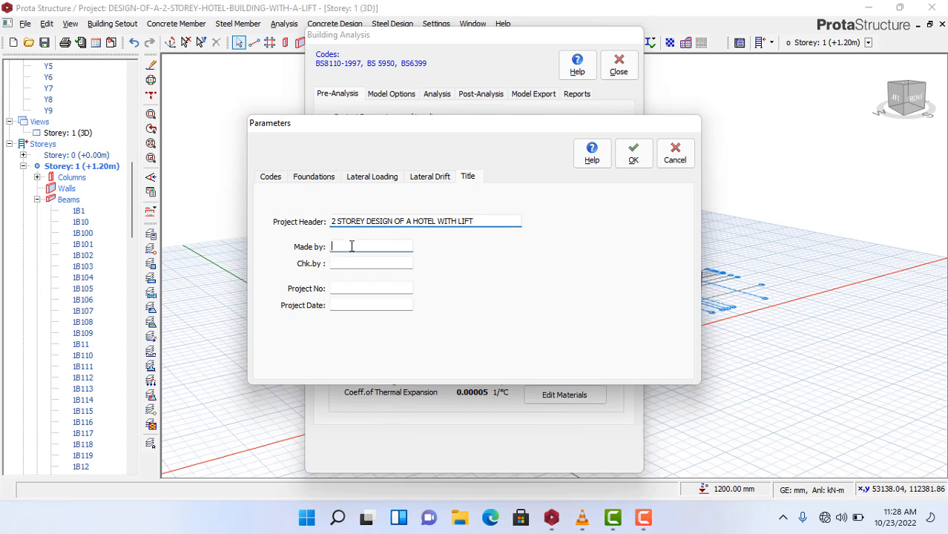
{"action": "type", "text": "E"}
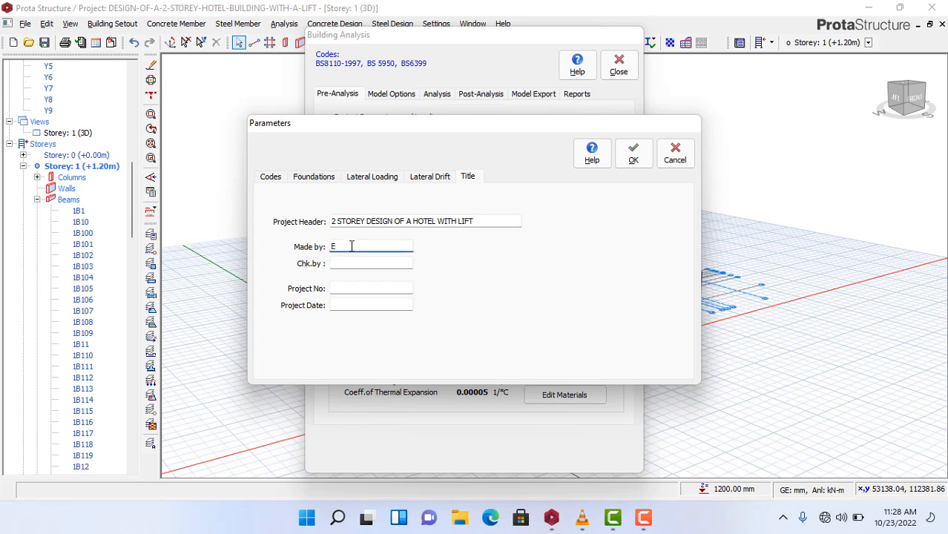
{"action": "type", "text": "NGR OWOLABI"}
{"action": "left_click", "coordinate": [340, 263]}
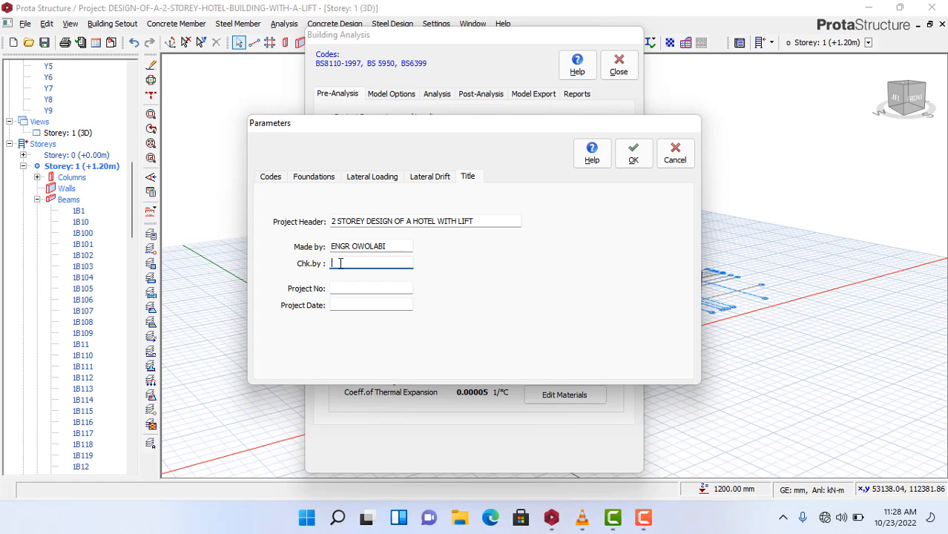
{"action": "type", "text": "ENGR ZACK"}
- Confirm the title parameters and bring up the default member materials
{"action": "left_click", "coordinate": [643, 161]}
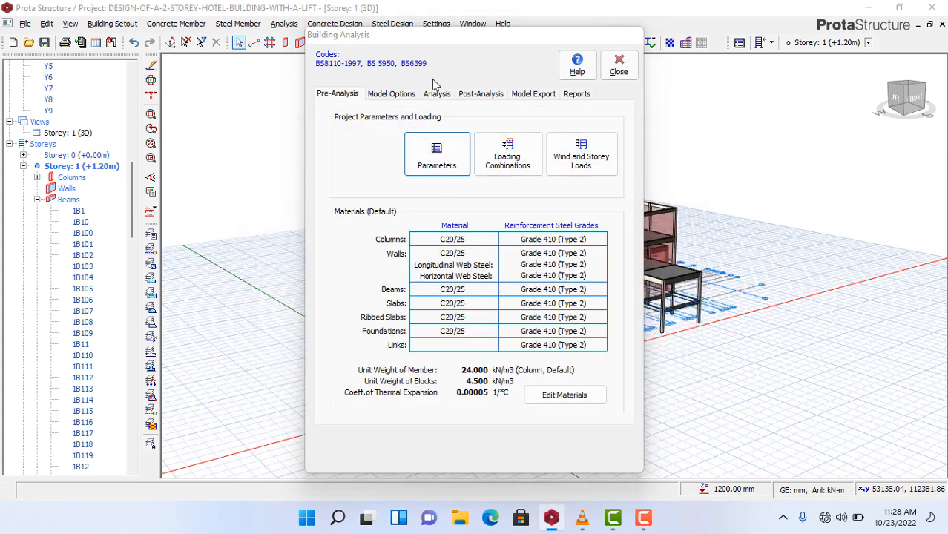
{"action": "left_click", "coordinate": [572, 398]}
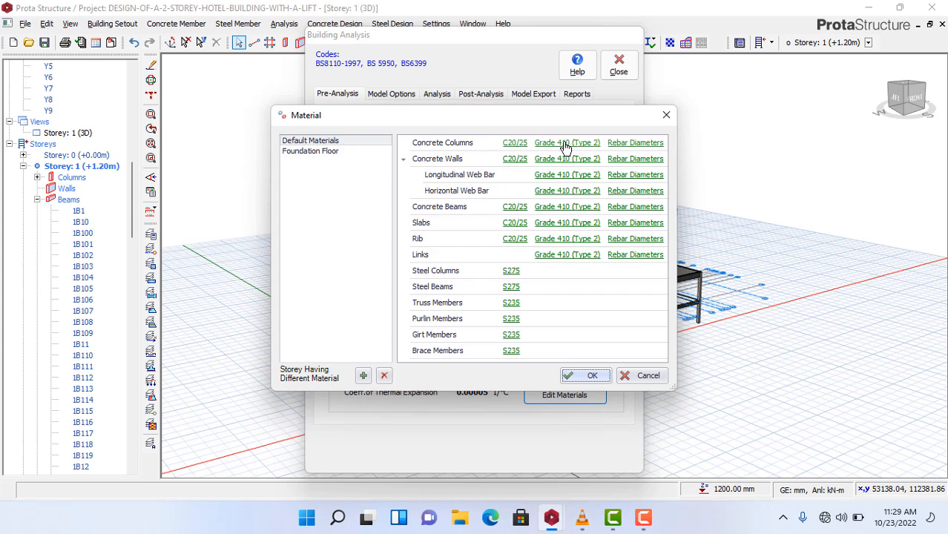
- Untick Y10, Y20, Y25 and Y32 in the concrete column bar diameters and confirm
{"action": "left_click", "coordinate": [639, 143]}
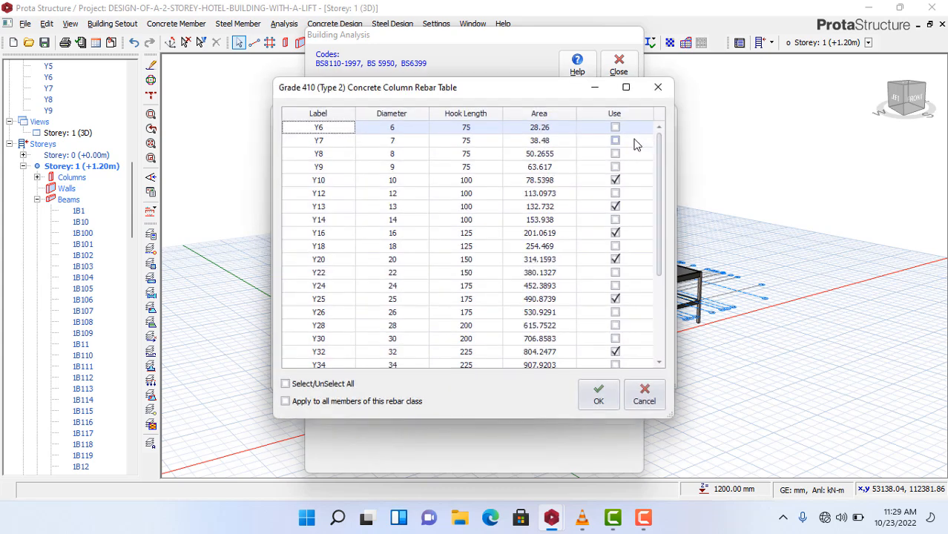
{"action": "left_click", "coordinate": [615, 182]}
{"action": "left_click", "coordinate": [616, 181]}
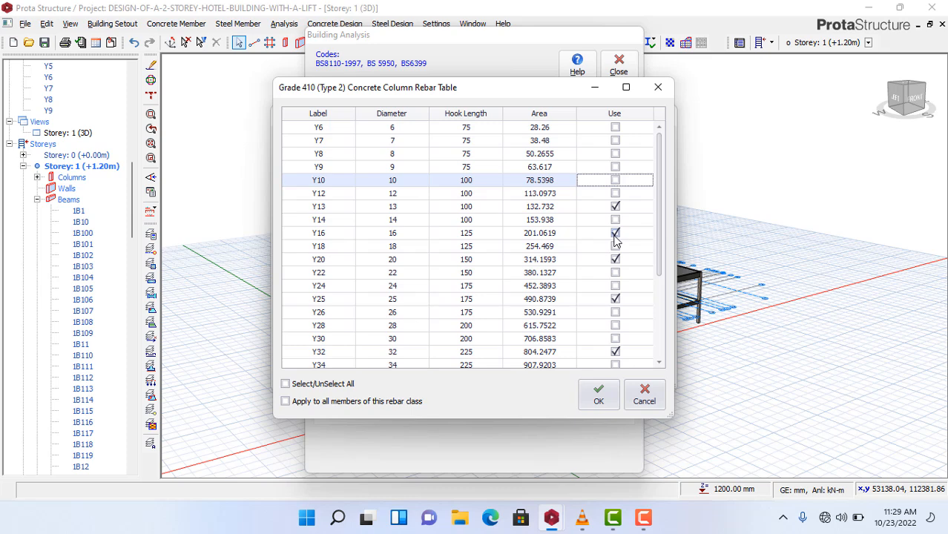
{"action": "left_click", "coordinate": [615, 260]}
{"action": "left_click", "coordinate": [615, 299]}
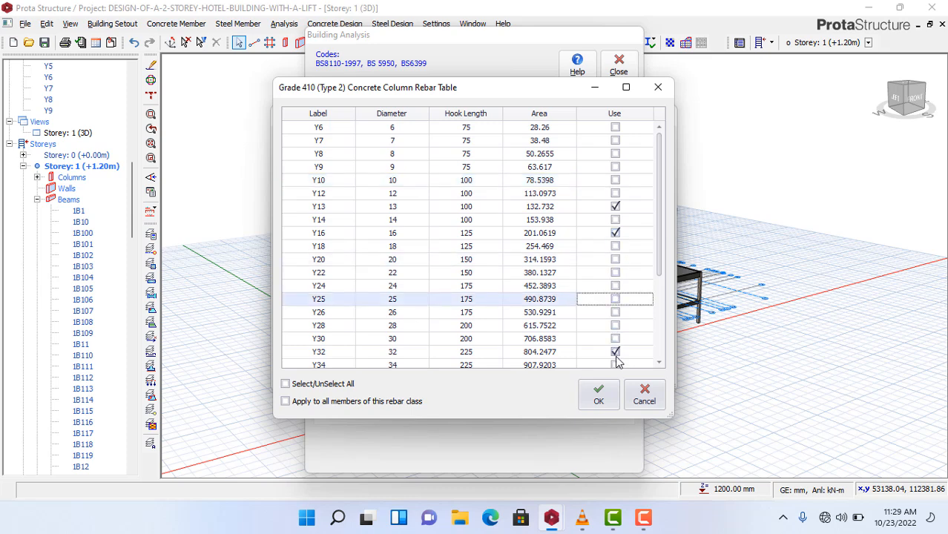
{"action": "left_click", "coordinate": [615, 352]}
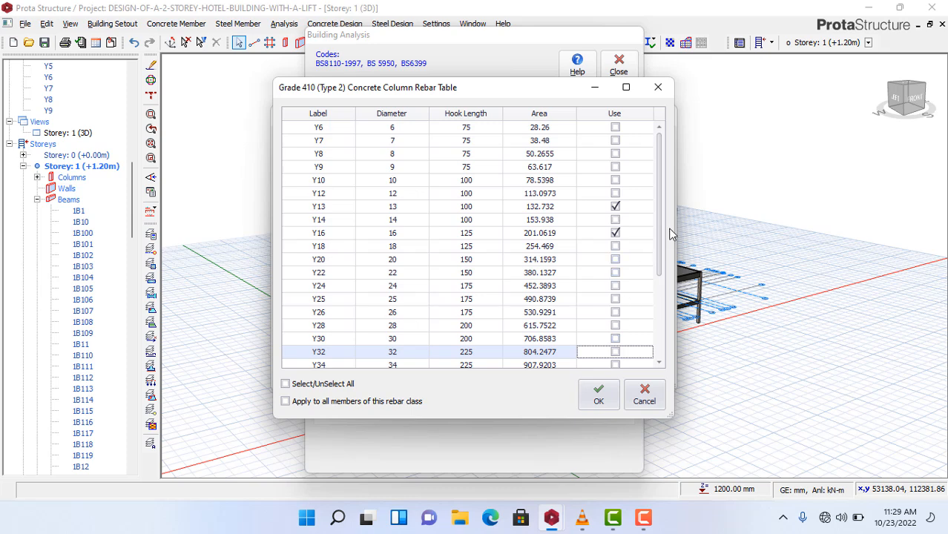
{"action": "left_click_drag", "start_coordinate": [658, 251], "coordinate": [648, 192]}
{"action": "left_click", "coordinate": [600, 399]}
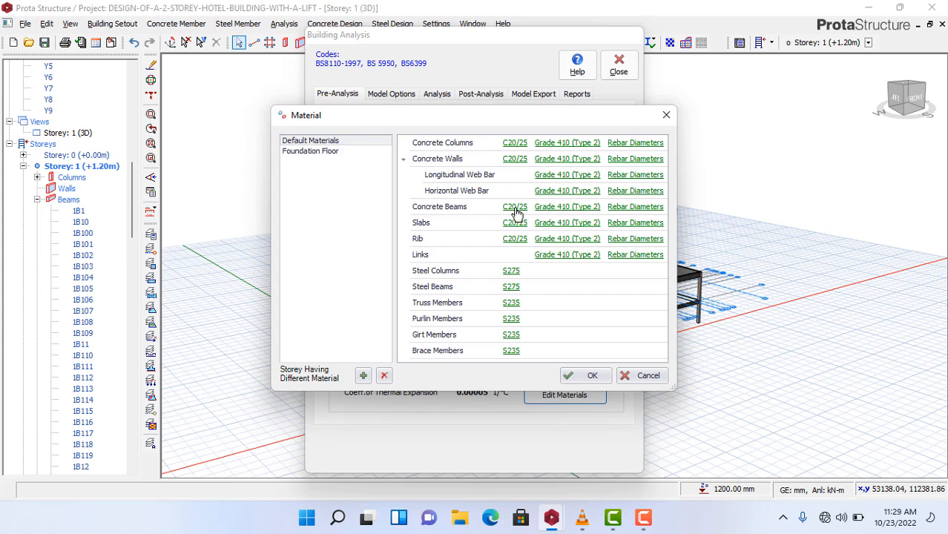
- Limit concrete beam bars to Y13, Y16, Y20 and Y25 by clearing Y10 and Y32
{"action": "left_click", "coordinate": [568, 207]}
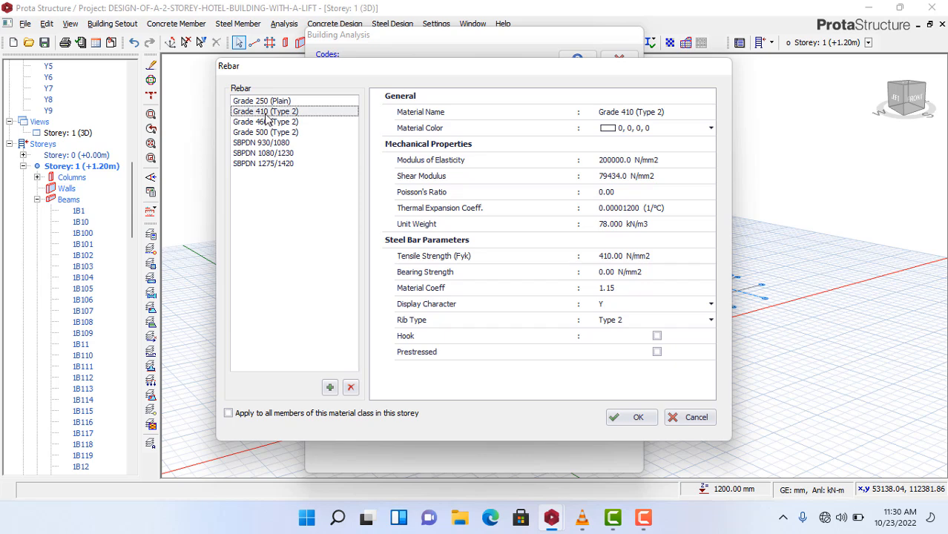
{"action": "left_click", "coordinate": [642, 422]}
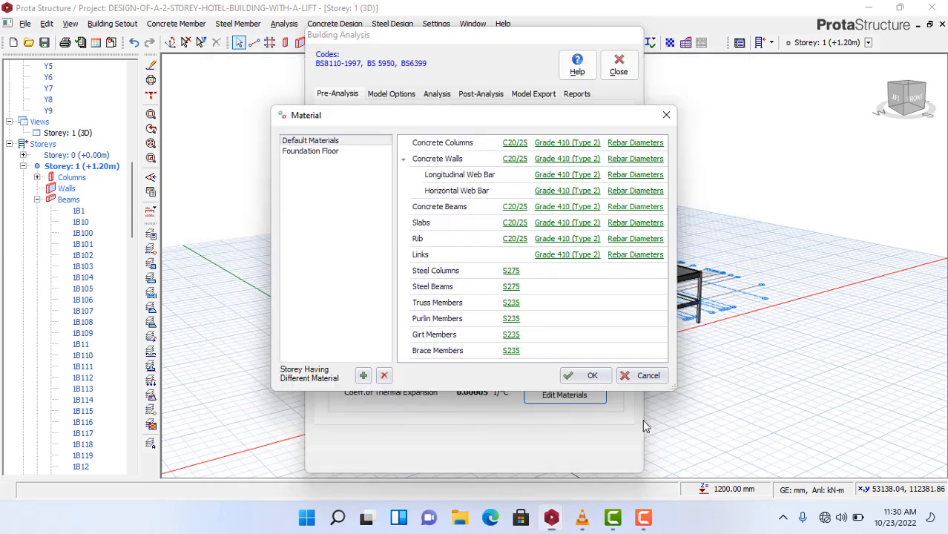
{"action": "left_click", "coordinate": [633, 209]}
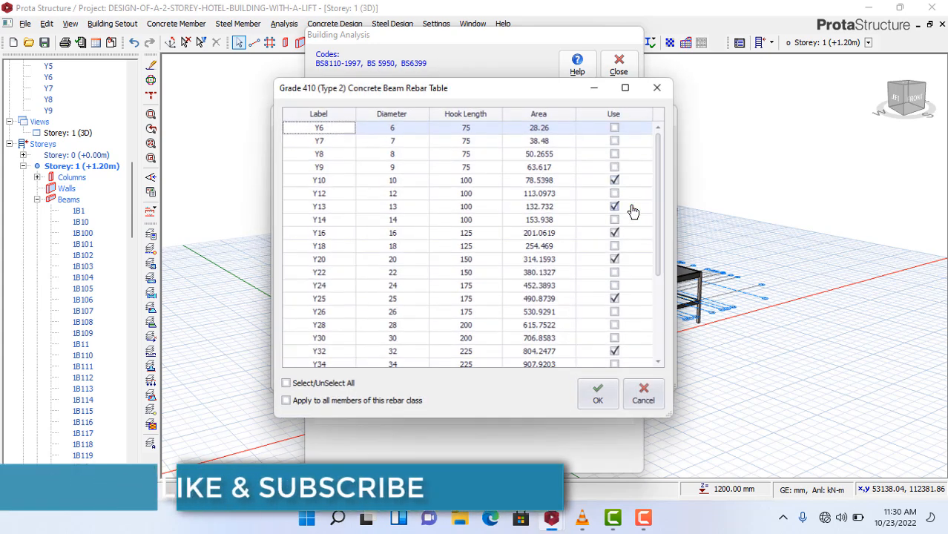
{"action": "left_click", "coordinate": [613, 182]}
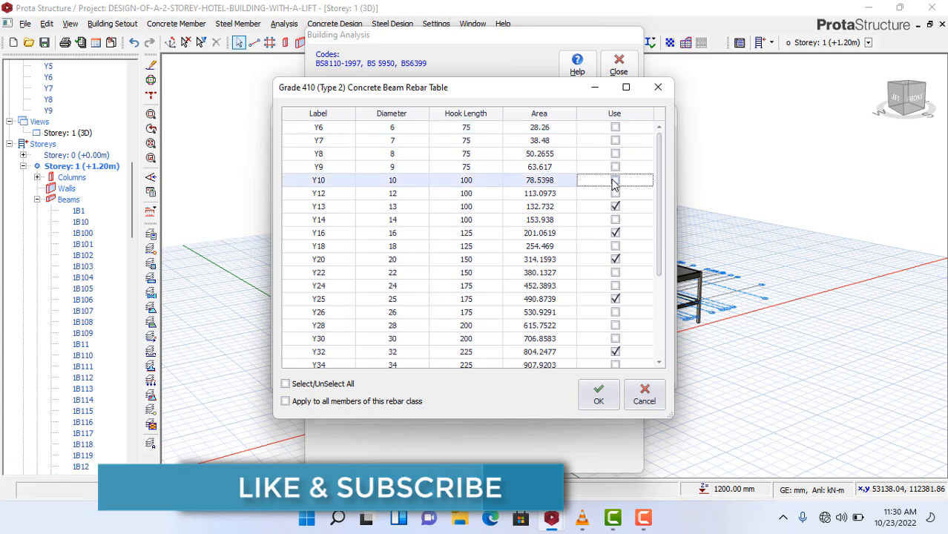
{"action": "left_click", "coordinate": [614, 181]}
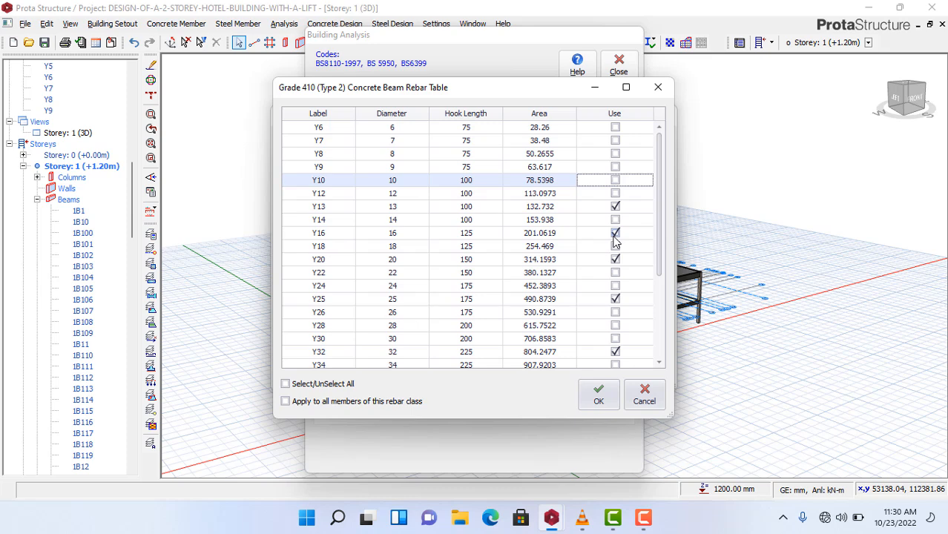
{"action": "left_click", "coordinate": [615, 261]}
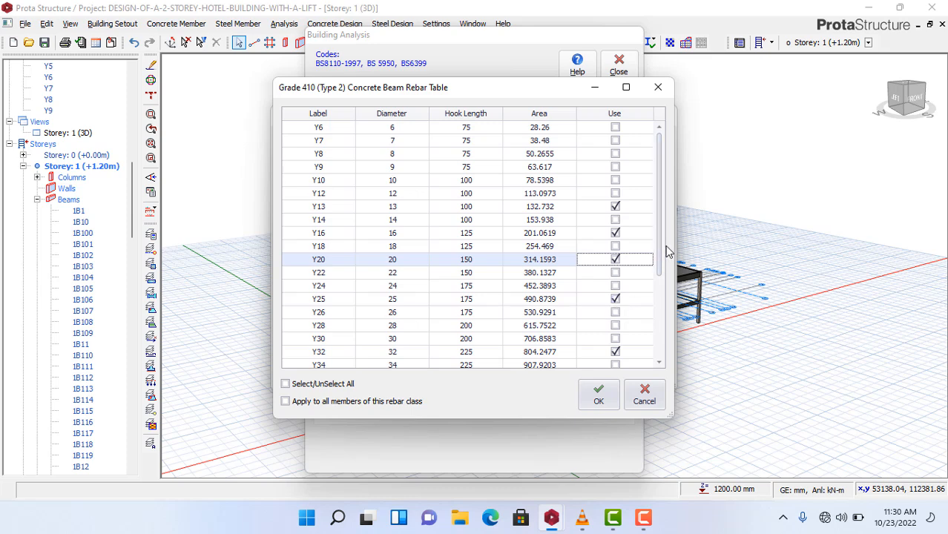
{"action": "scroll", "coordinate": [661, 254], "scroll_direction": "down", "scroll_amount": 2}
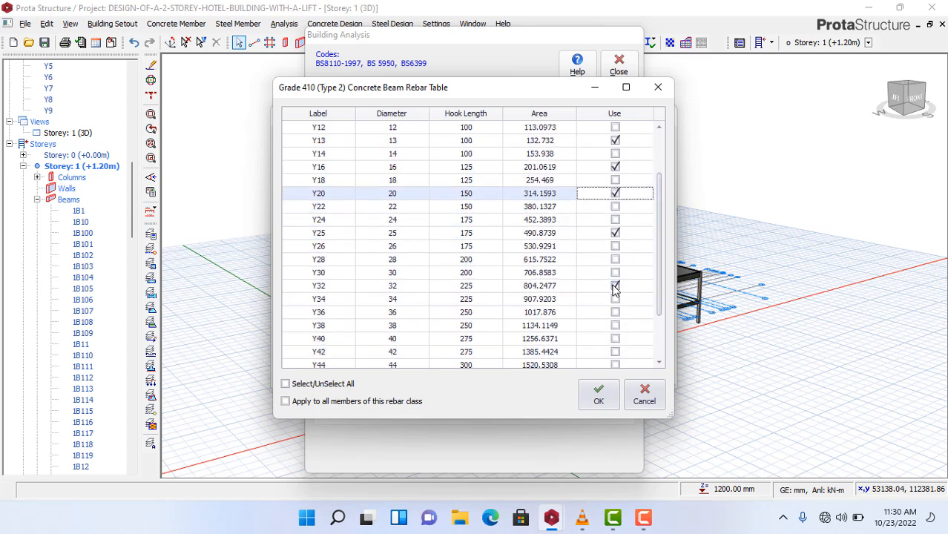
{"action": "left_click", "coordinate": [615, 287]}
{"action": "scroll", "coordinate": [656, 297], "scroll_direction": "up", "scroll_amount": 3}
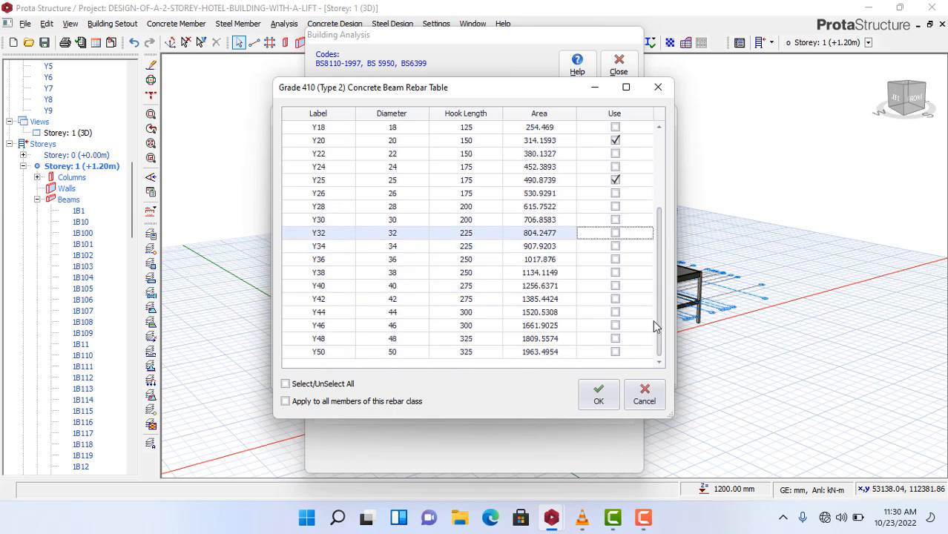
{"action": "left_click", "coordinate": [596, 401]}
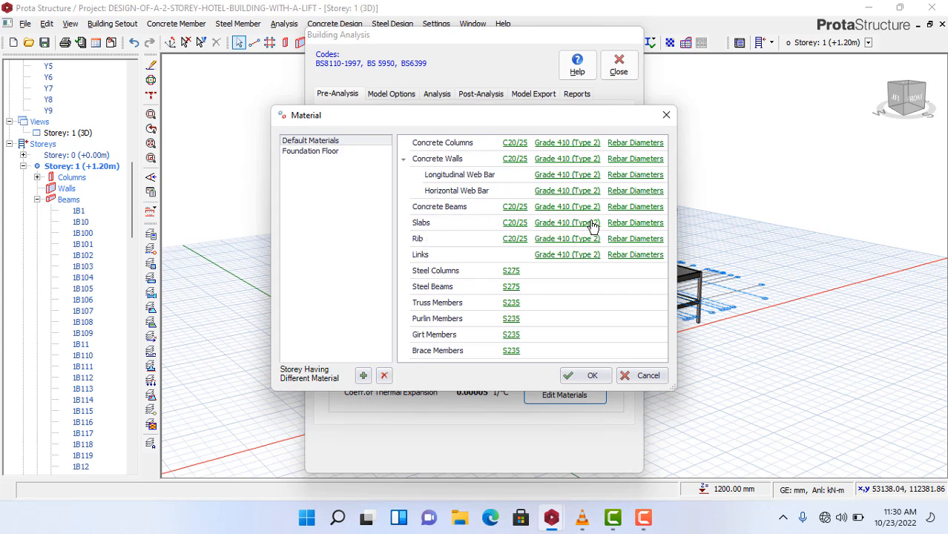
- Restrict slab bars to Y12 and Y16, clearing Y8, Y10, Y13, Y20, Y25 and Y32
{"action": "left_click", "coordinate": [630, 222]}
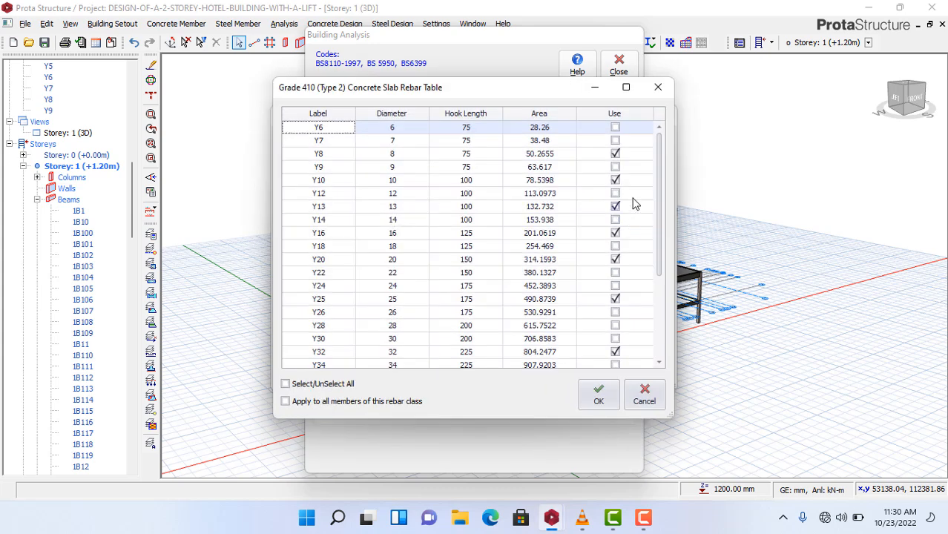
{"action": "left_click", "coordinate": [616, 154]}
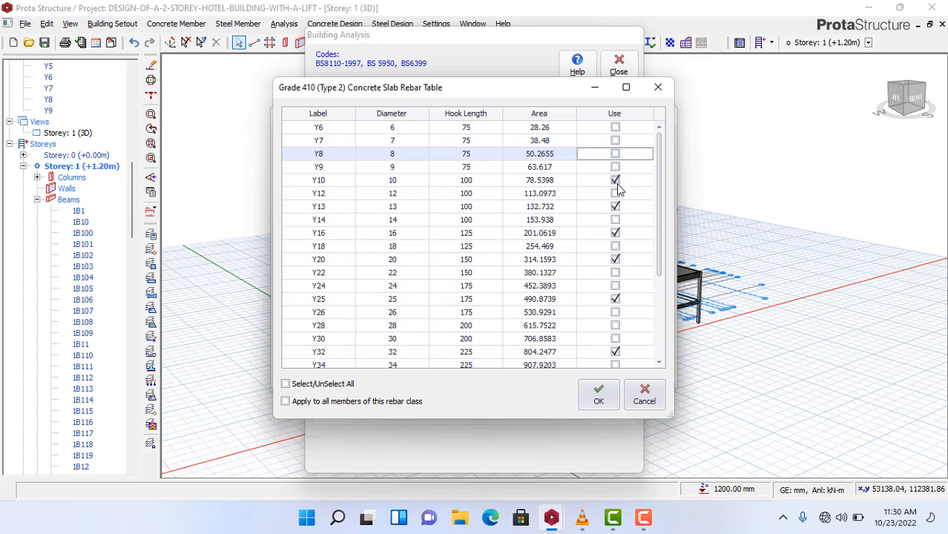
{"action": "left_click", "coordinate": [616, 180]}
{"action": "left_click", "coordinate": [616, 208]}
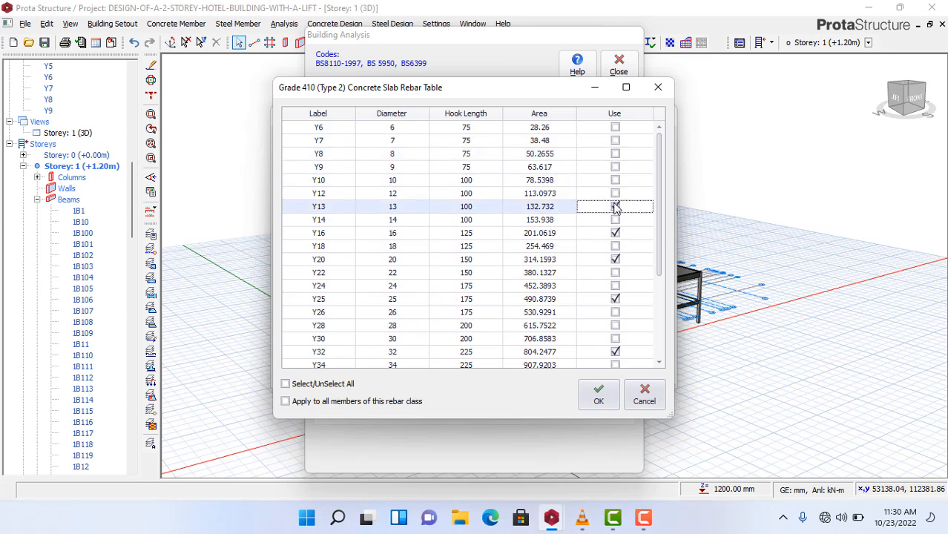
{"action": "left_click", "coordinate": [616, 194]}
{"action": "left_click", "coordinate": [616, 207]}
{"action": "left_click", "coordinate": [616, 233]}
{"action": "left_click", "coordinate": [615, 248]}
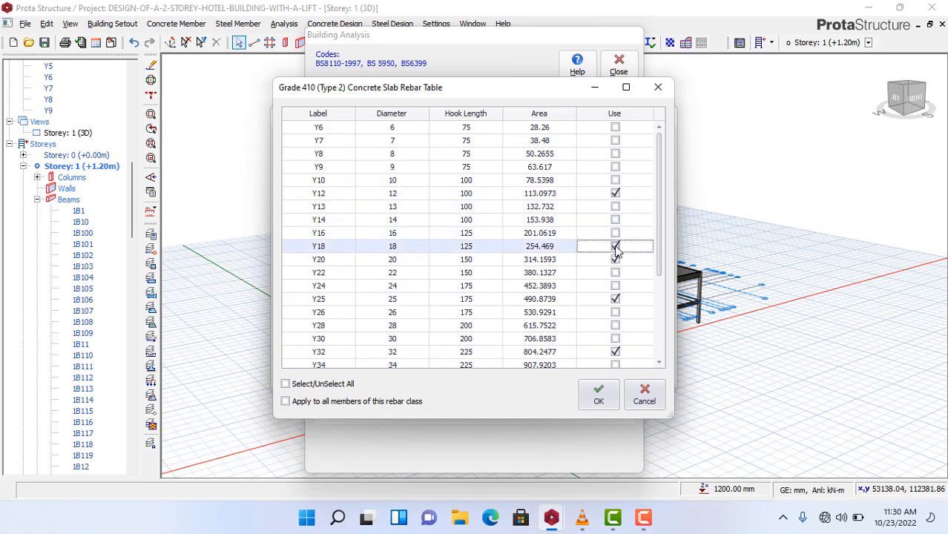
{"action": "left_click", "coordinate": [616, 233]}
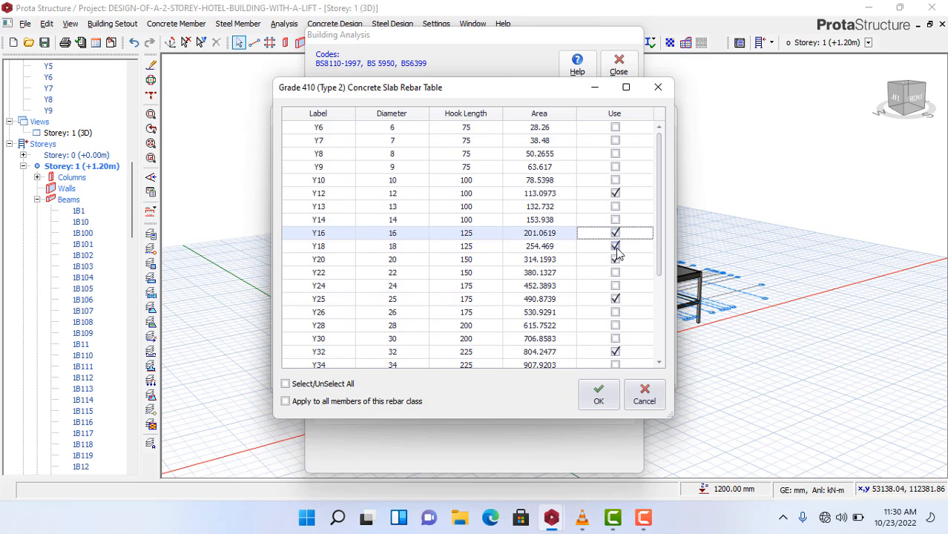
{"action": "left_click", "coordinate": [616, 247]}
{"action": "left_click", "coordinate": [615, 259]}
{"action": "left_click", "coordinate": [615, 299]}
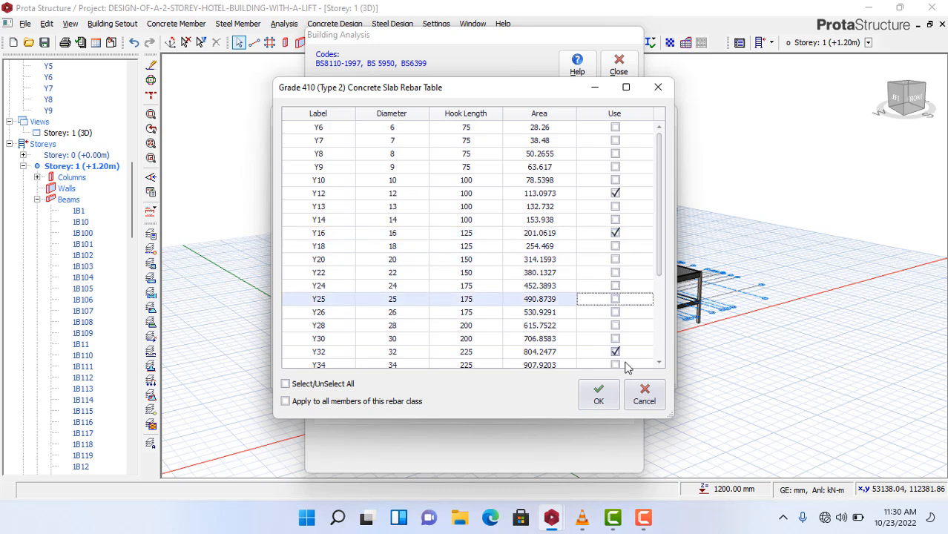
{"action": "left_click", "coordinate": [617, 353]}
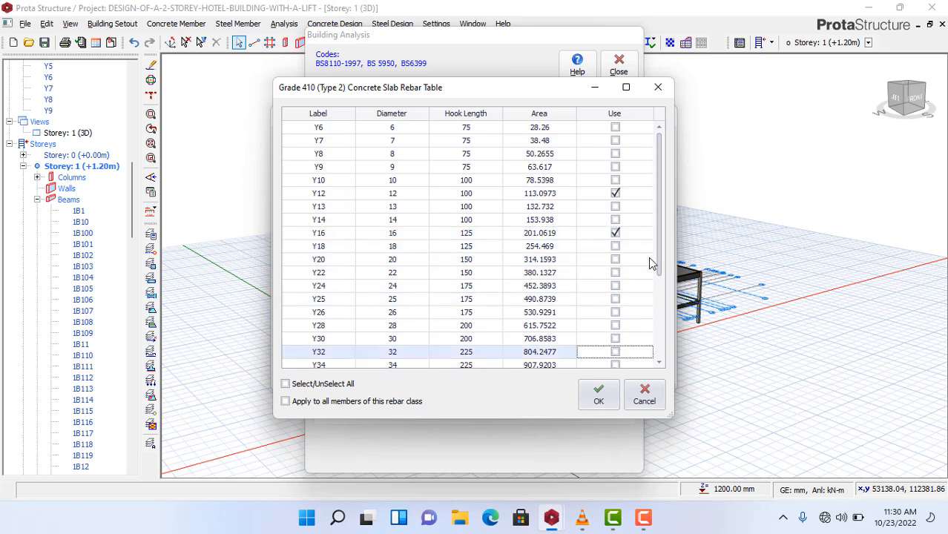
{"action": "scroll", "coordinate": [650, 261], "scroll_direction": "down", "scroll_amount": 3}
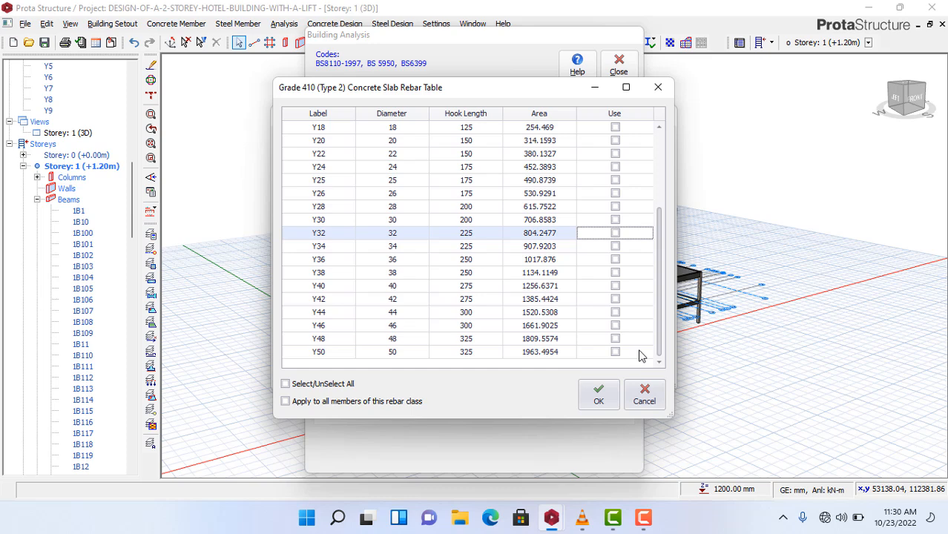
{"action": "left_click", "coordinate": [598, 395]}
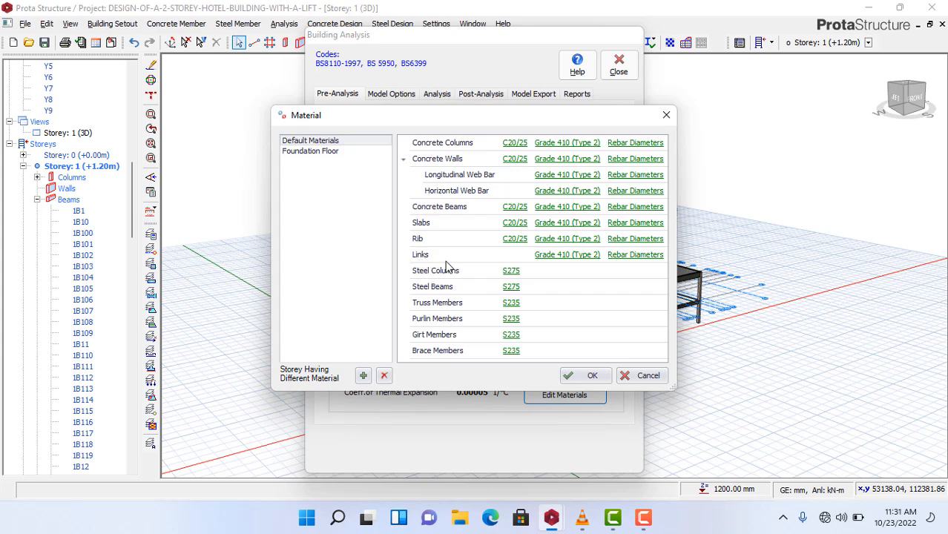
- Clear Y9, Y10, Y13, Y18, Y20, Y25 and Y32 from the link bar sizes, keeping only Y8
{"action": "left_click", "coordinate": [627, 256]}
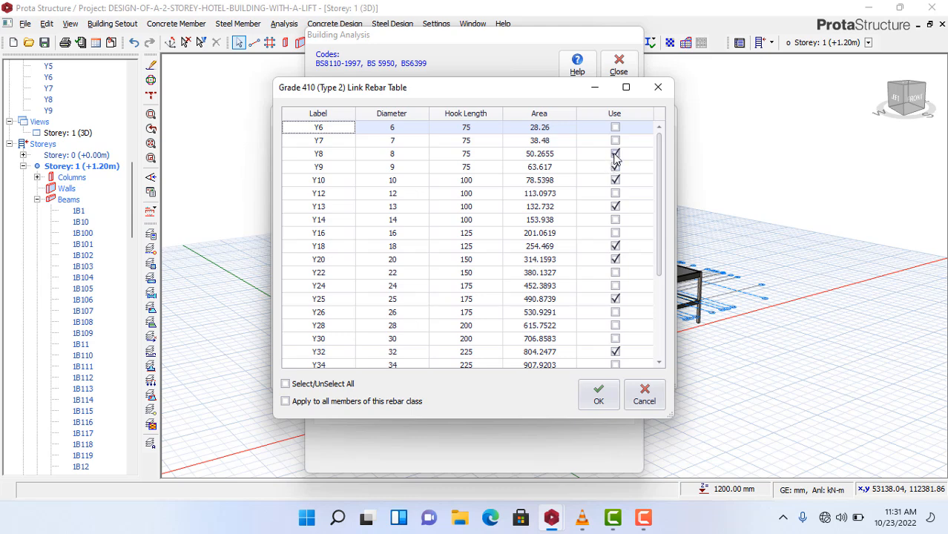
{"action": "left_click", "coordinate": [615, 154]}
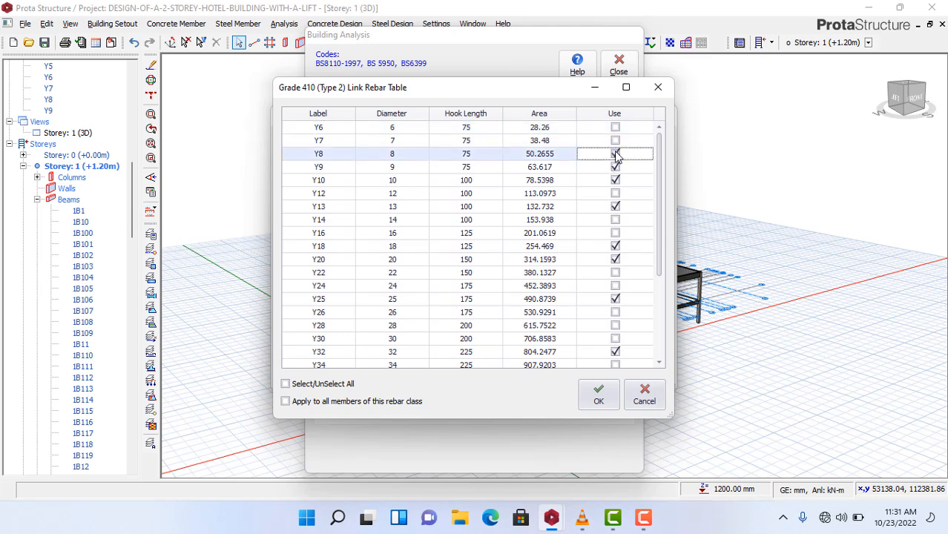
{"action": "left_click", "coordinate": [615, 167]}
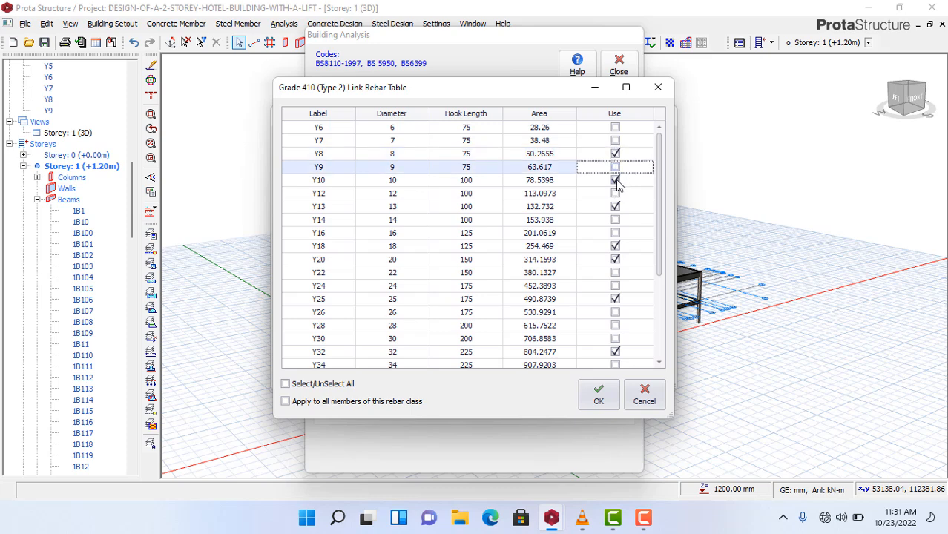
{"action": "left_click", "coordinate": [615, 180]}
{"action": "left_click", "coordinate": [615, 207]}
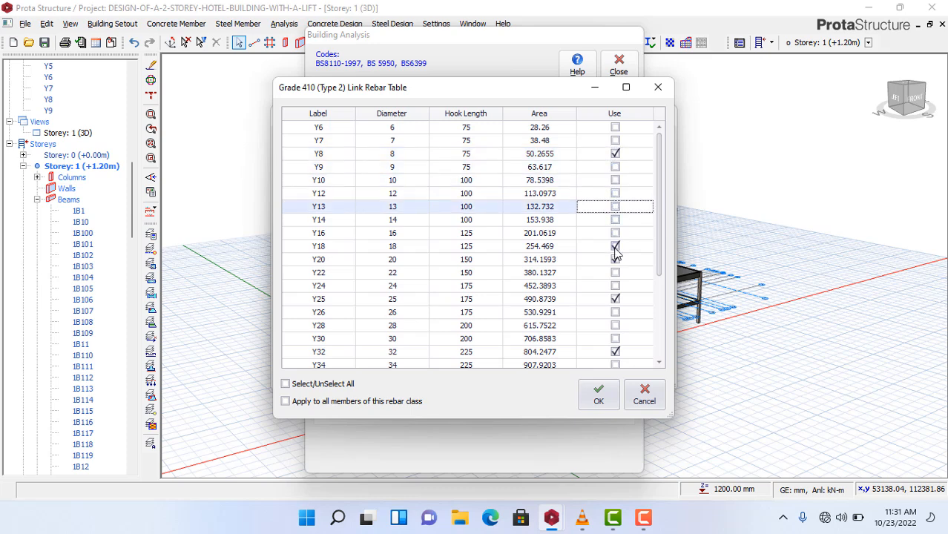
{"action": "left_click", "coordinate": [615, 246]}
{"action": "left_click", "coordinate": [616, 259]}
{"action": "left_click", "coordinate": [615, 299]}
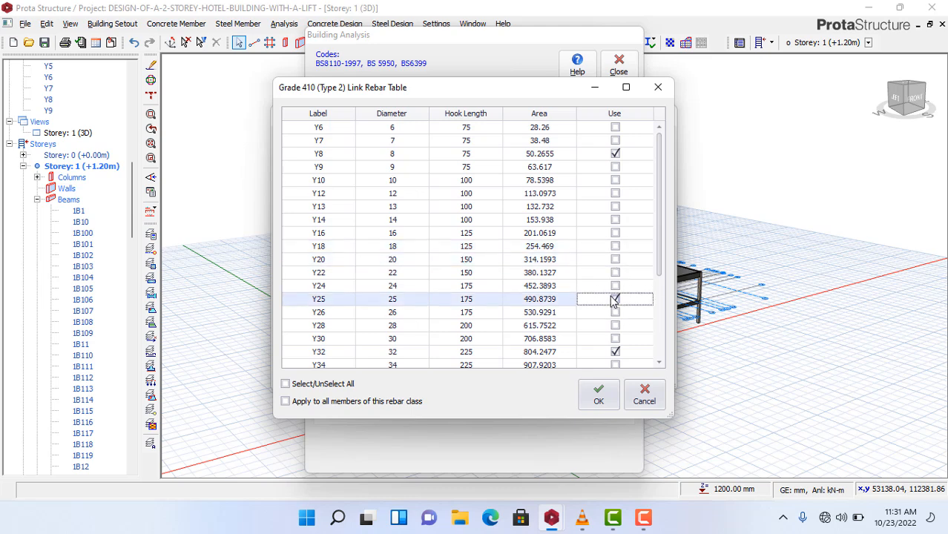
{"action": "left_click", "coordinate": [615, 352]}
{"action": "left_click_drag", "start_coordinate": [656, 262], "coordinate": [647, 205]}
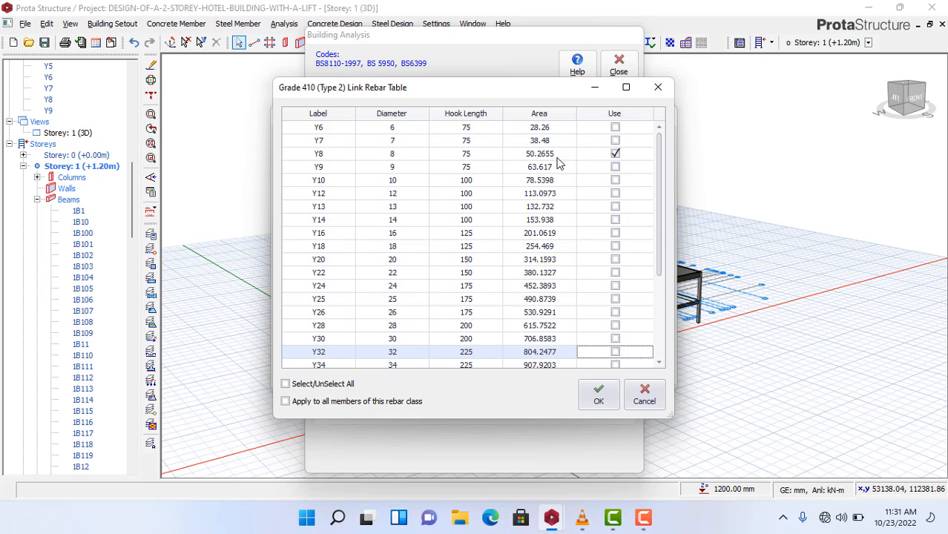
{"action": "left_click", "coordinate": [558, 157]}
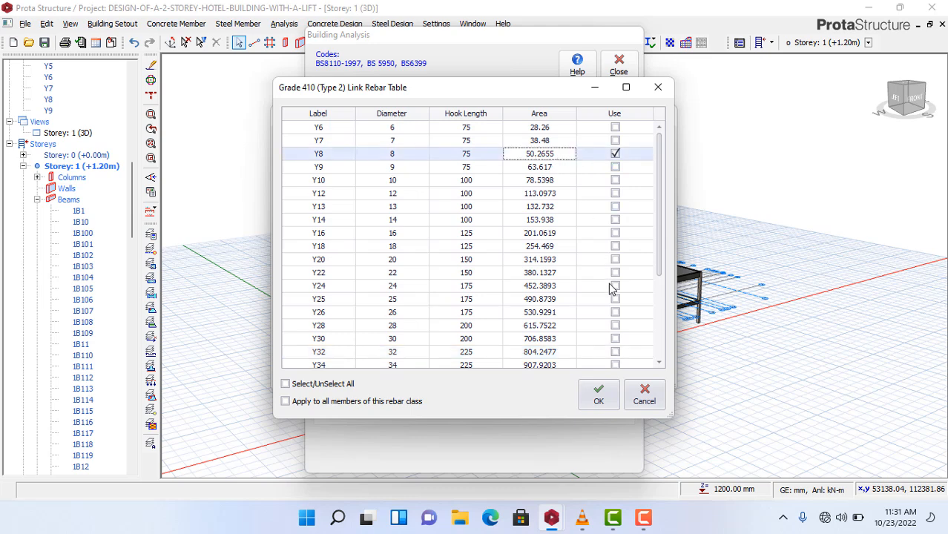
{"action": "left_click", "coordinate": [600, 397]}
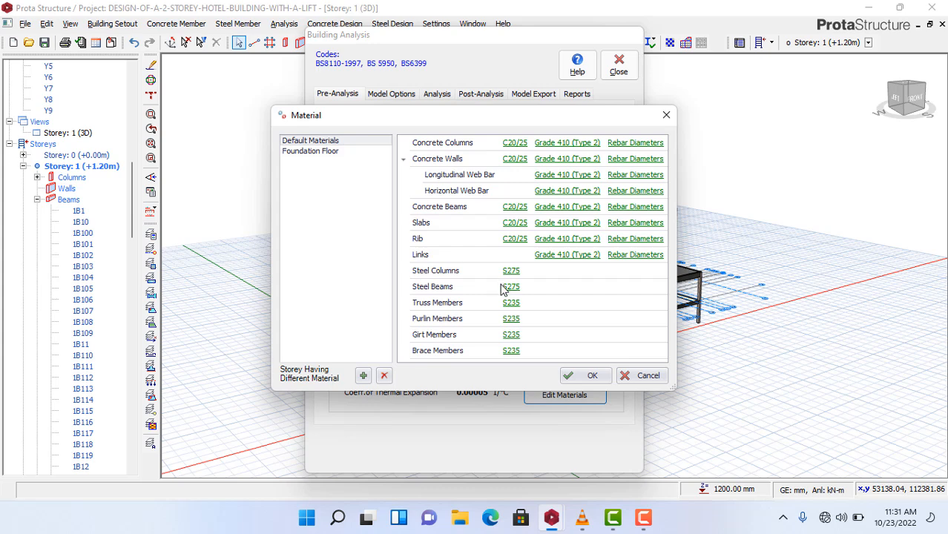
- Limit the Foundation Floor's foundation bars to Y12 and Y16 only
{"action": "left_click", "coordinate": [308, 153]}
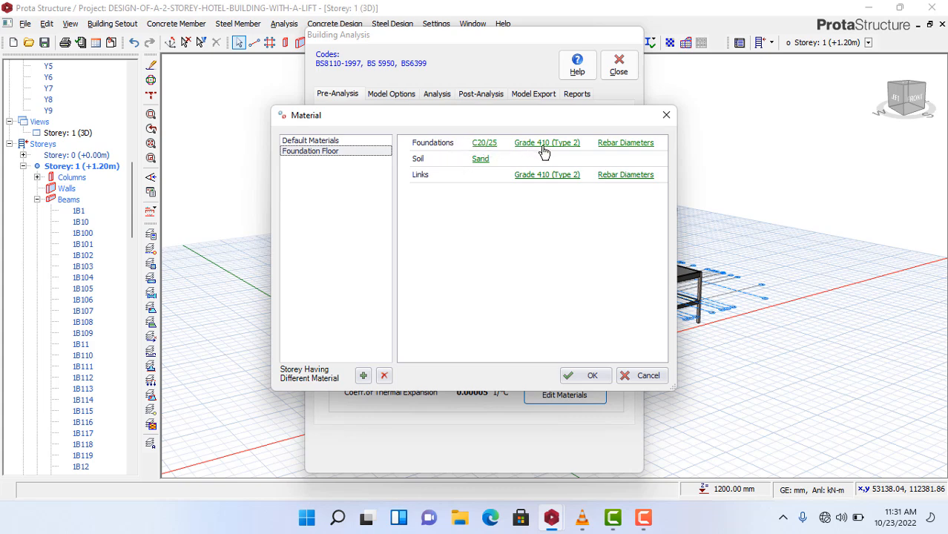
{"action": "left_click", "coordinate": [629, 145]}
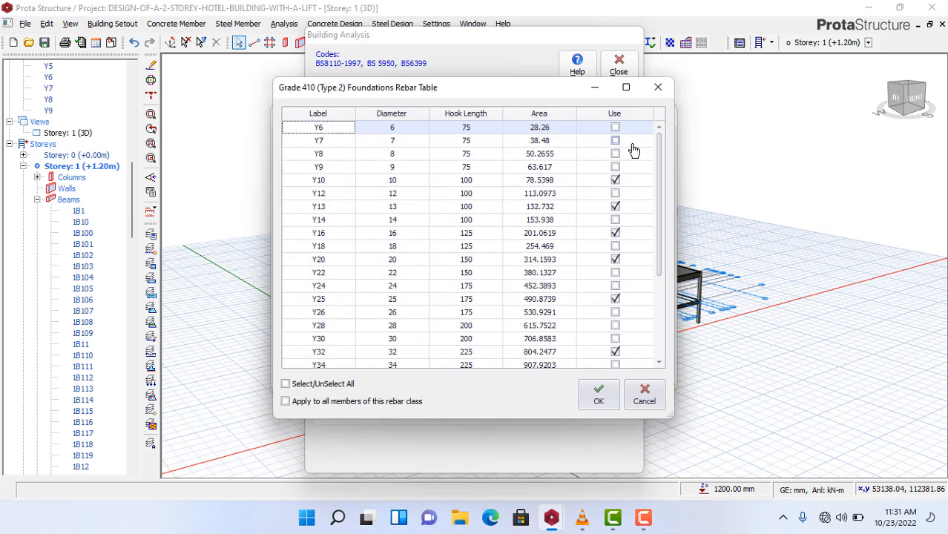
{"action": "left_click", "coordinate": [617, 182]}
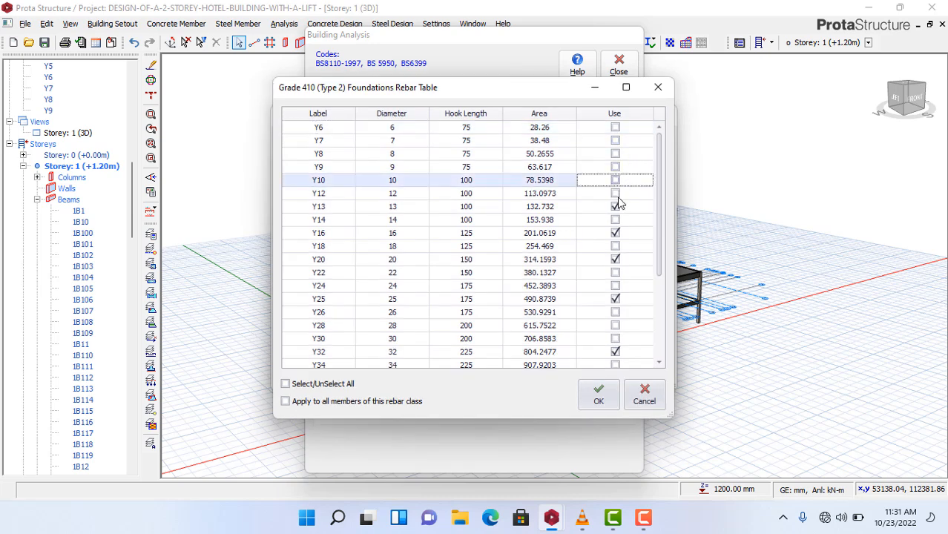
{"action": "left_click", "coordinate": [616, 207]}
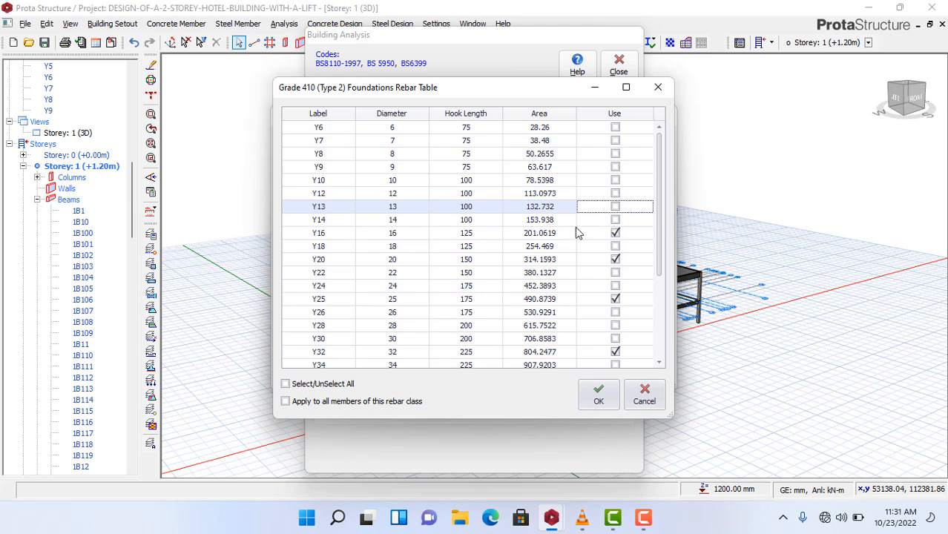
{"action": "left_click", "coordinate": [615, 194]}
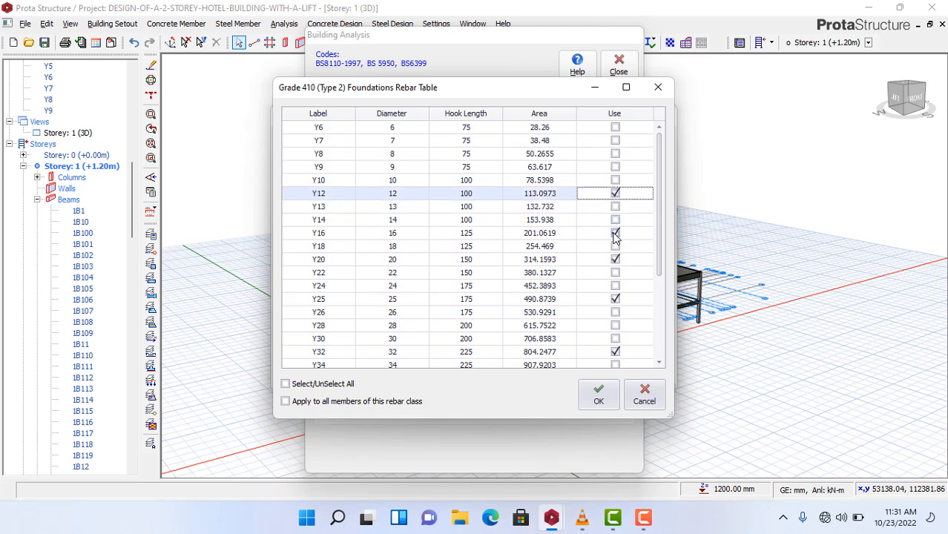
{"action": "left_click", "coordinate": [615, 234]}
{"action": "left_click", "coordinate": [615, 234]}
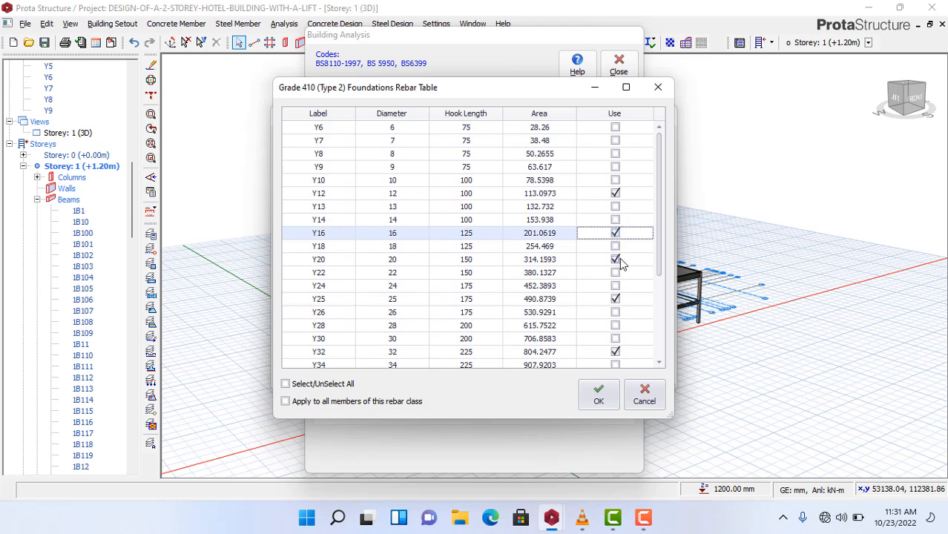
{"action": "left_click", "coordinate": [620, 259]}
{"action": "left_click", "coordinate": [622, 299]}
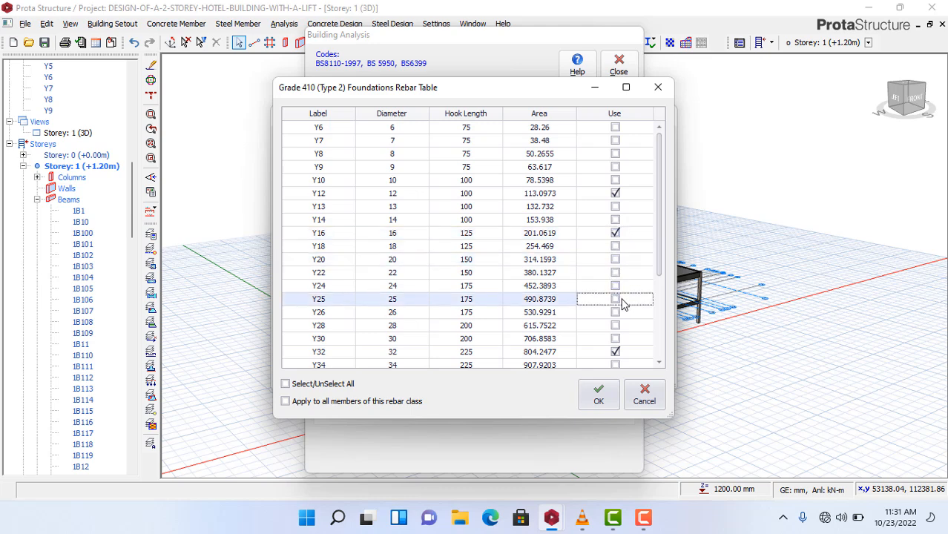
{"action": "scroll", "coordinate": [658, 245], "scroll_direction": "down", "scroll_amount": 3}
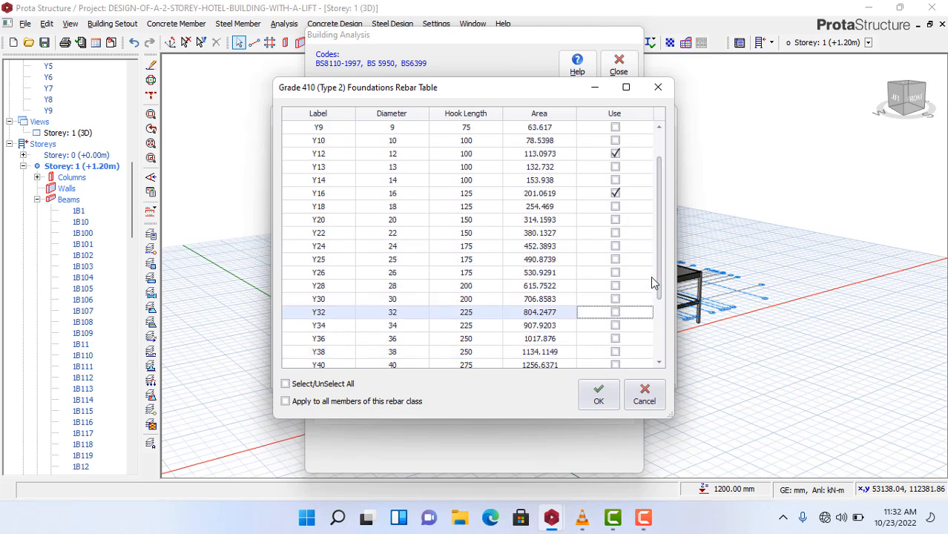
{"action": "scroll", "coordinate": [648, 343], "scroll_direction": "up", "scroll_amount": 3}
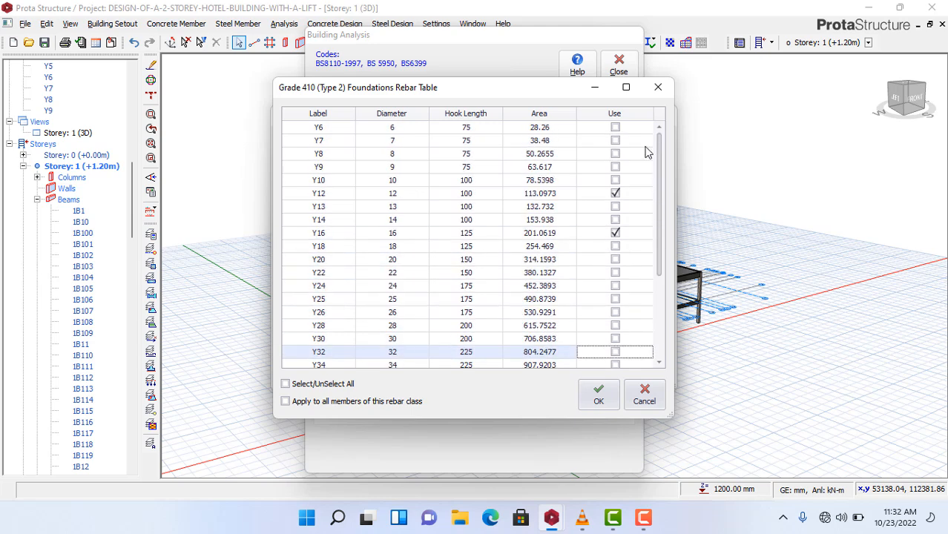
{"action": "left_click", "coordinate": [598, 394]}
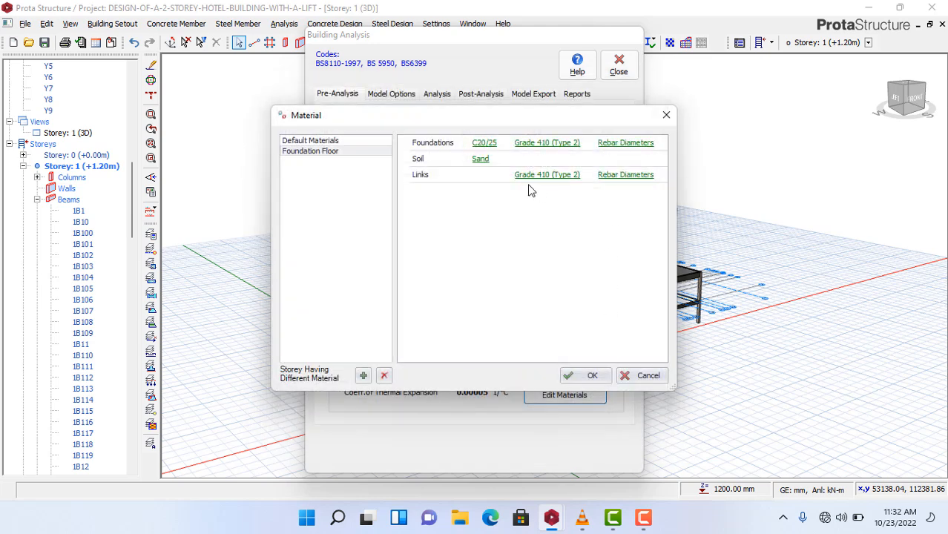
- Check and accept Y8 as the Foundation Floor link bar size
{"action": "left_click", "coordinate": [619, 175]}
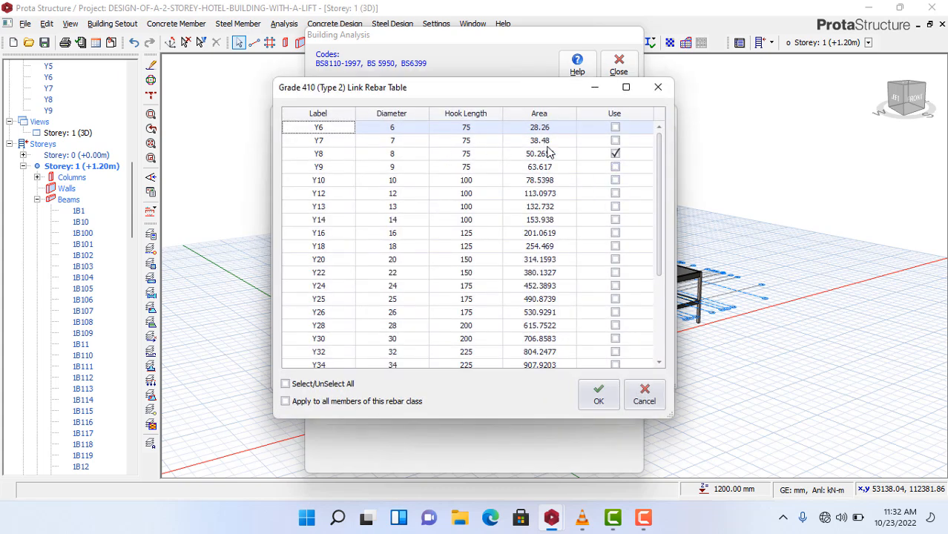
{"action": "scroll", "coordinate": [528, 182], "scroll_direction": "down", "scroll_amount": 3}
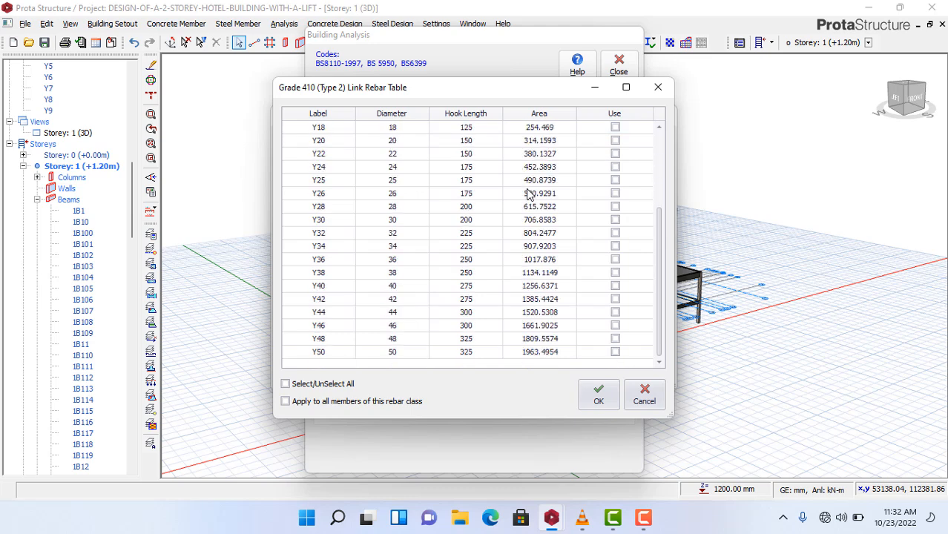
{"action": "left_click", "coordinate": [600, 402]}
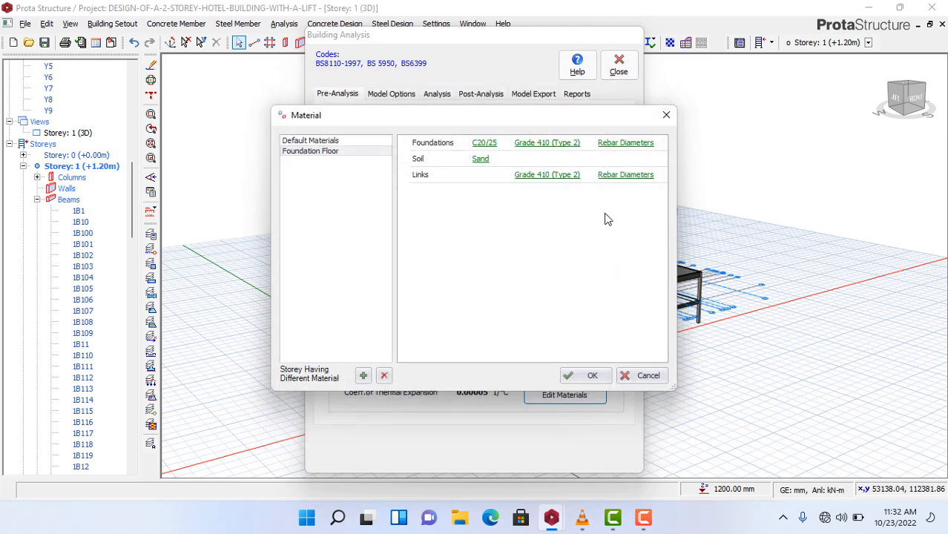
- Apply the material settings, then enable Column/Wall and Beam Reinforcement Design and Steel Member Design Check
{"action": "left_click", "coordinate": [590, 376]}
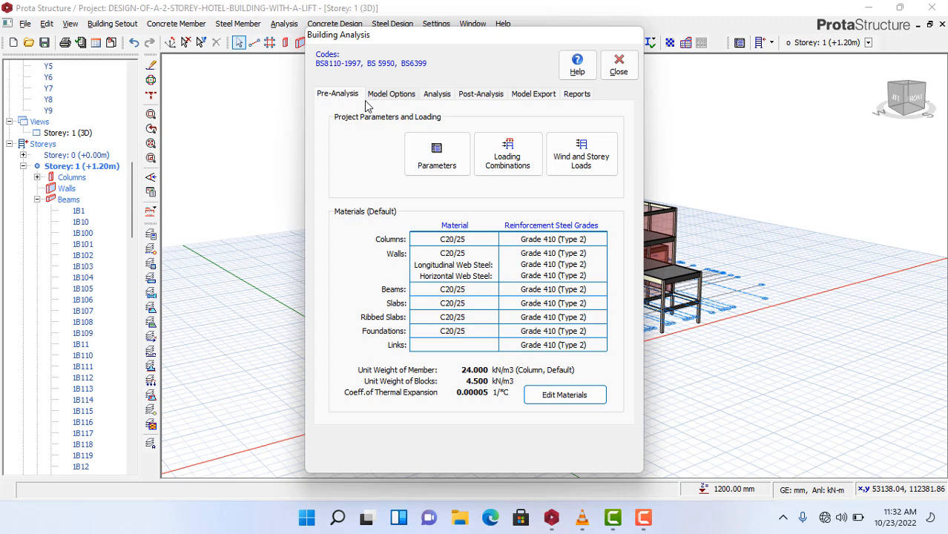
{"action": "left_click", "coordinate": [438, 96]}
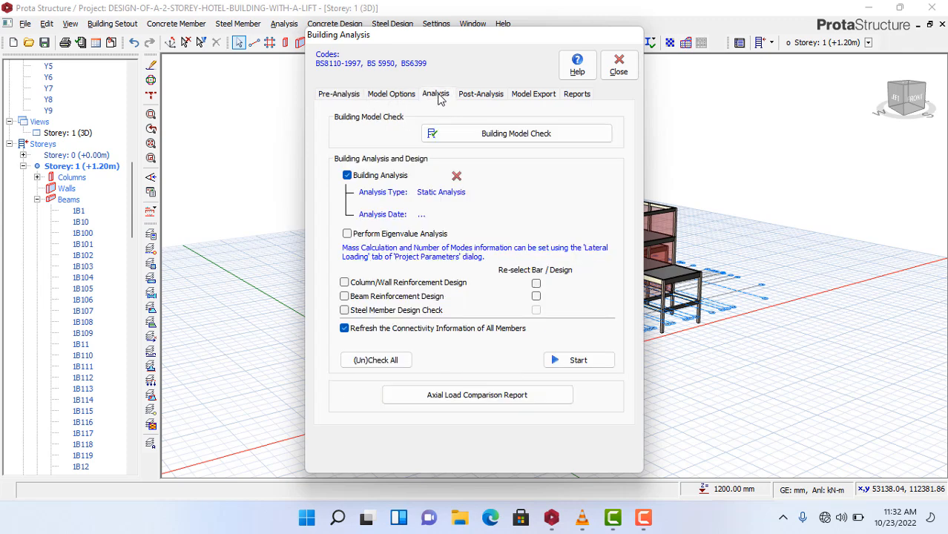
{"action": "left_click", "coordinate": [383, 99]}
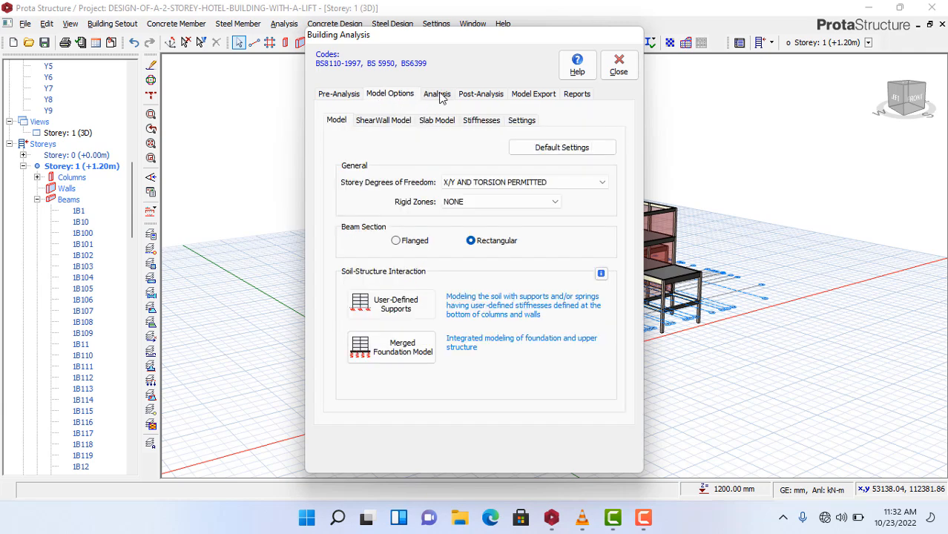
{"action": "left_click", "coordinate": [439, 96]}
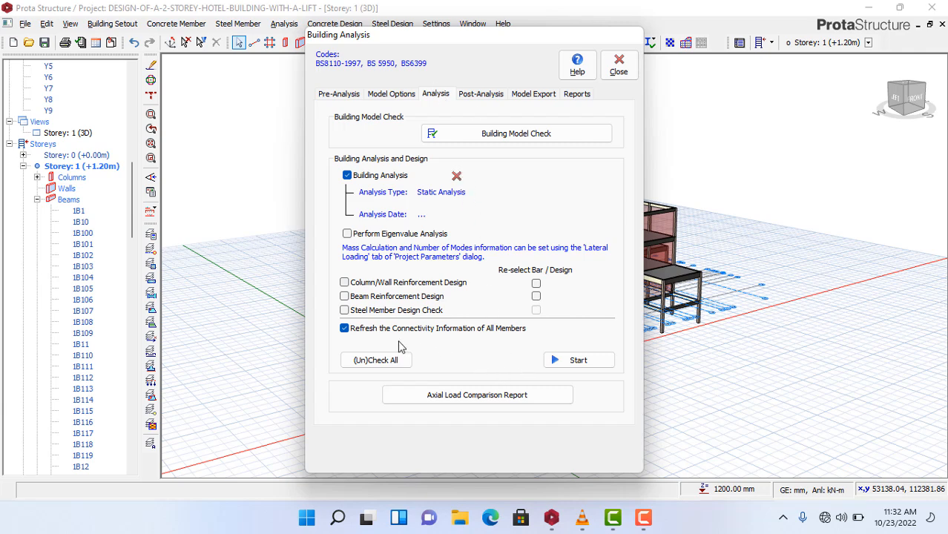
{"action": "left_click", "coordinate": [347, 283]}
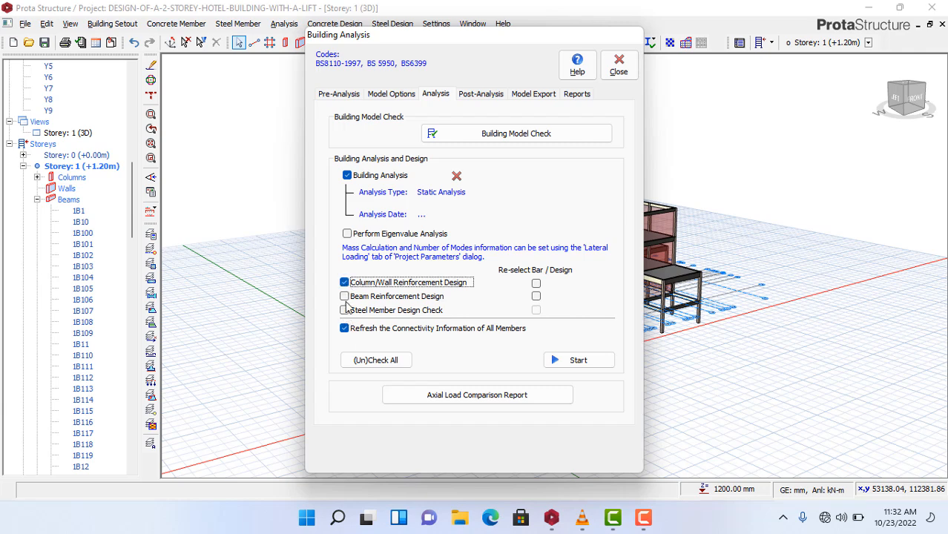
{"action": "left_click", "coordinate": [345, 297]}
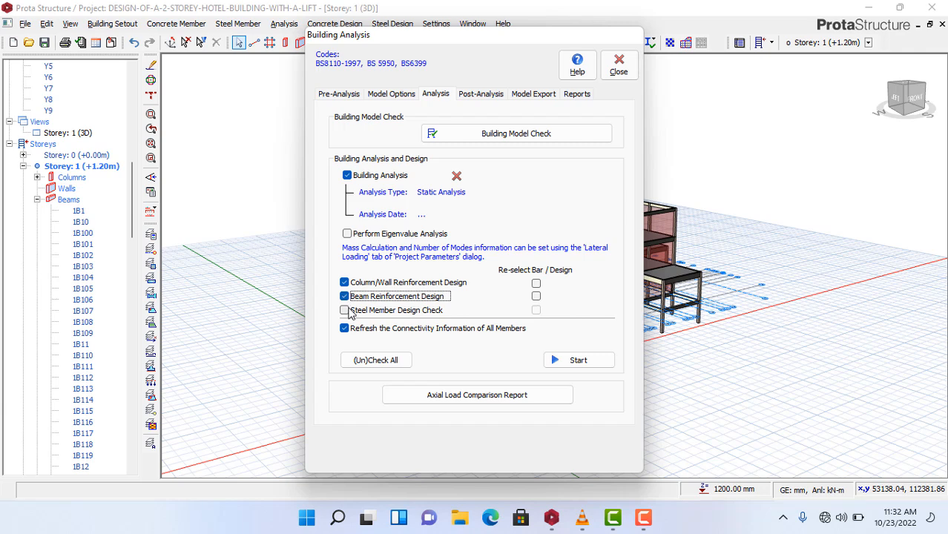
{"action": "left_click", "coordinate": [345, 310]}
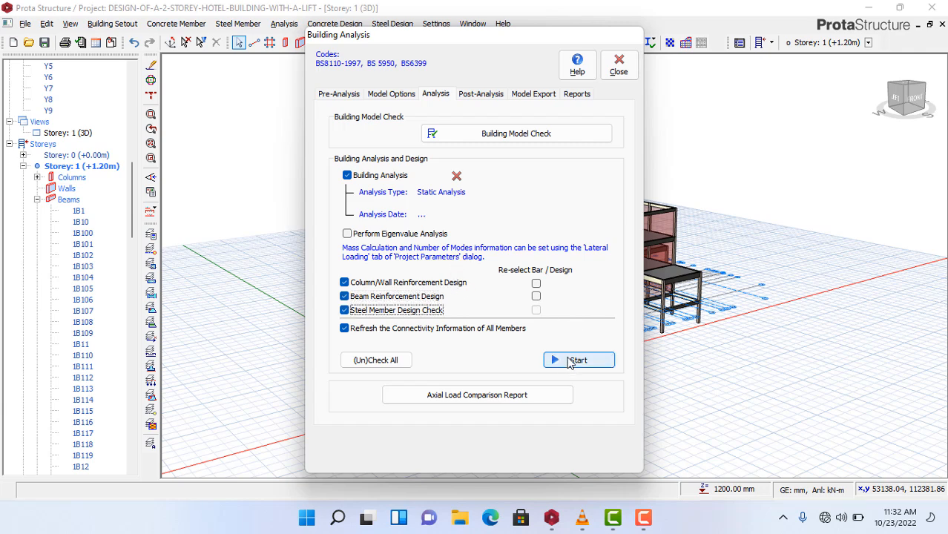
- Start the analysis run and let it finish column design for all 359 columns and begin beam design
{"action": "left_click", "coordinate": [569, 361]}
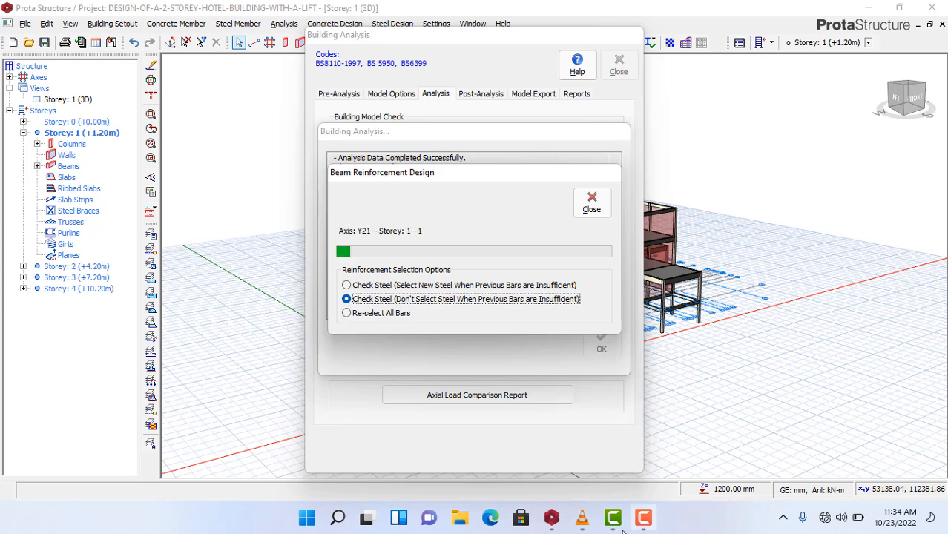
- Let beam reinforcement design finish, completing the run in 00:03:36, and dismiss the completion log
{"action": "mouse_move", "coordinate": [643, 521]}
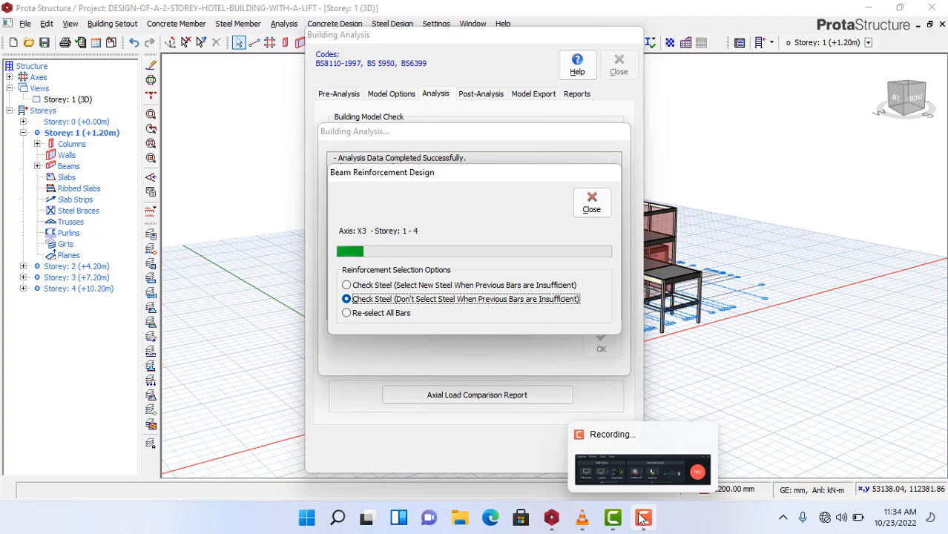
{"action": "left_click", "coordinate": [638, 474]}
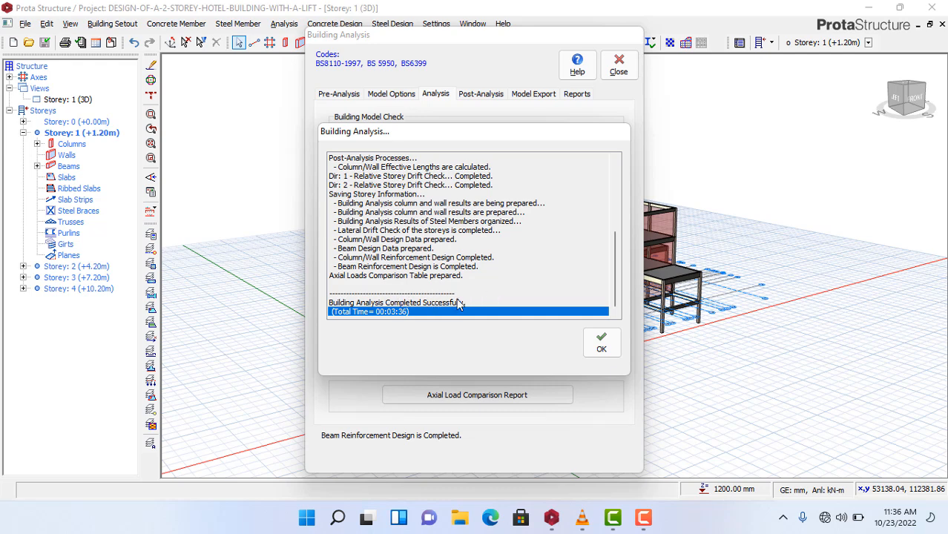
{"action": "left_click", "coordinate": [601, 345]}
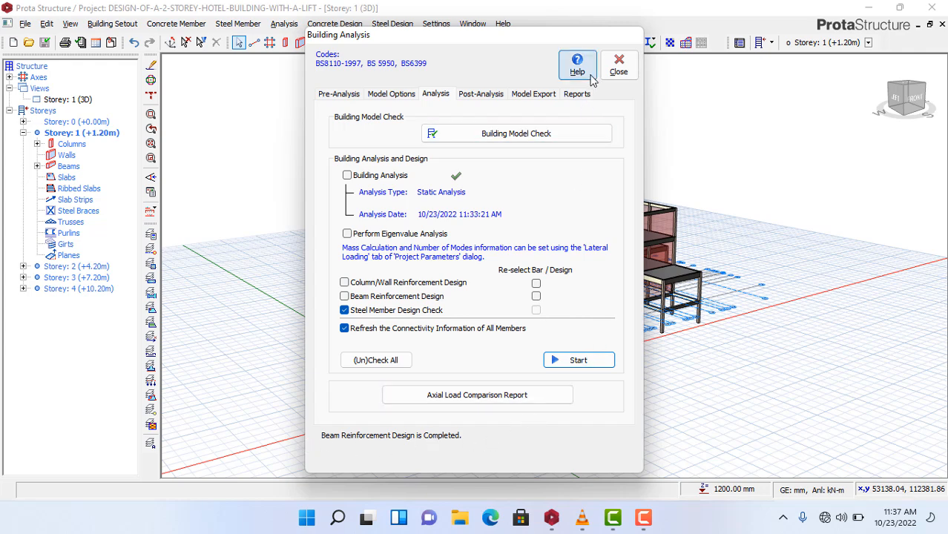
- Run Building Model Check on all storeys, confirm Number of Errors = 0, and close it
{"action": "left_click", "coordinate": [530, 141]}
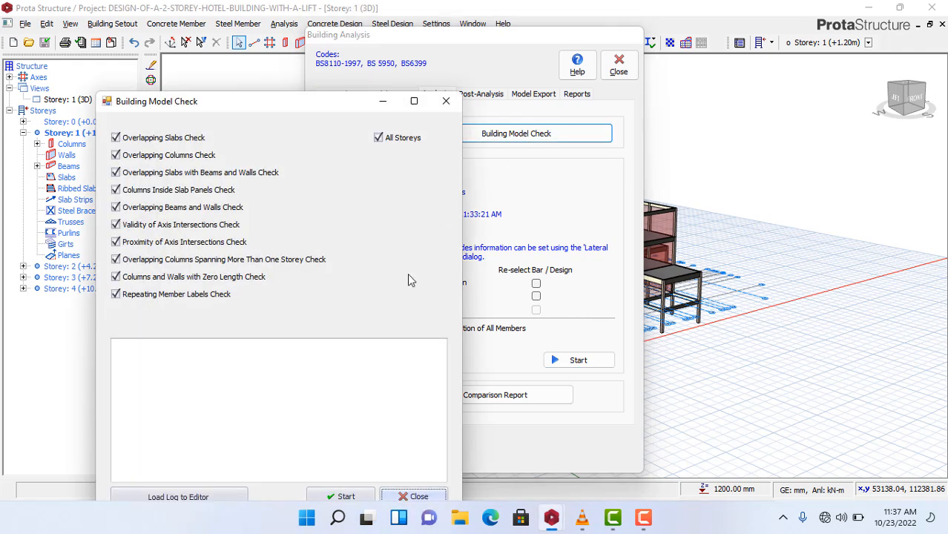
{"action": "left_click", "coordinate": [345, 496]}
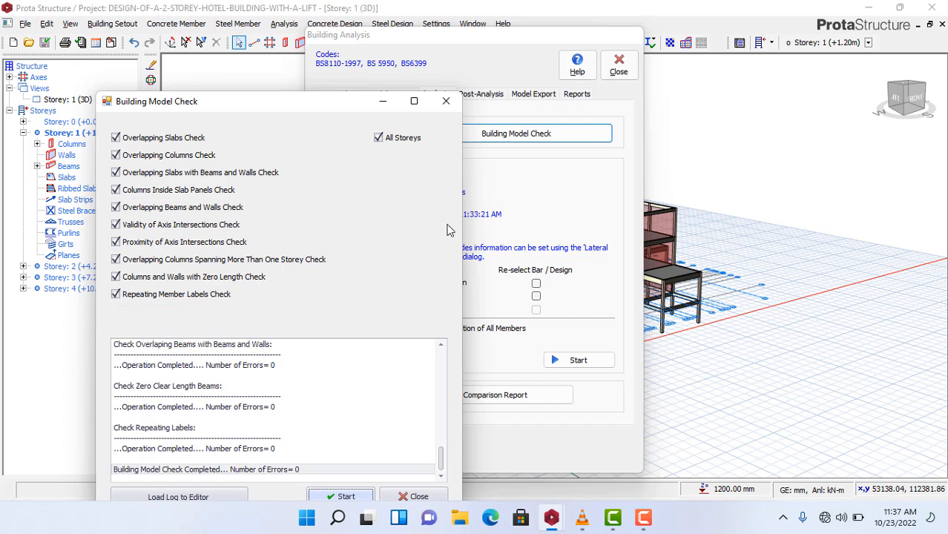
{"action": "left_click_drag", "start_coordinate": [308, 106], "coordinate": [316, 45]}
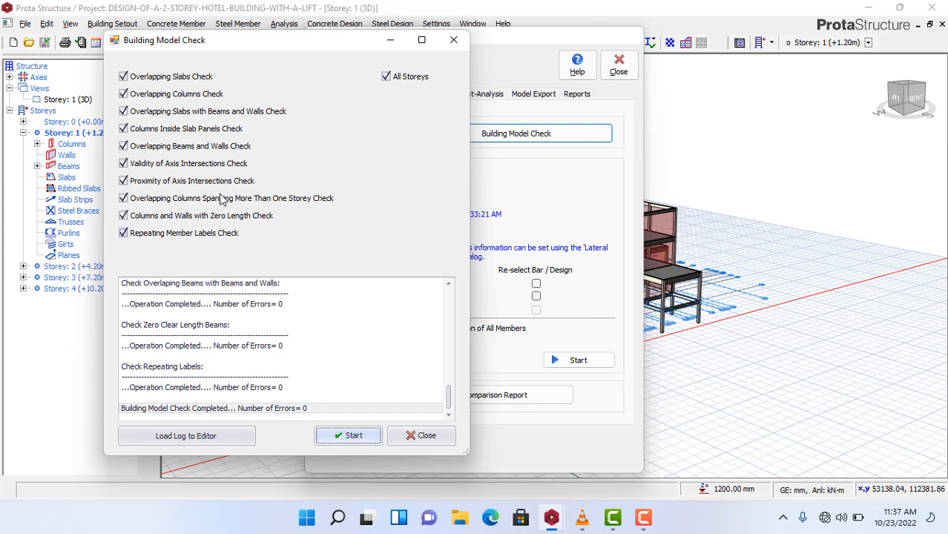
{"action": "left_click", "coordinate": [413, 438]}
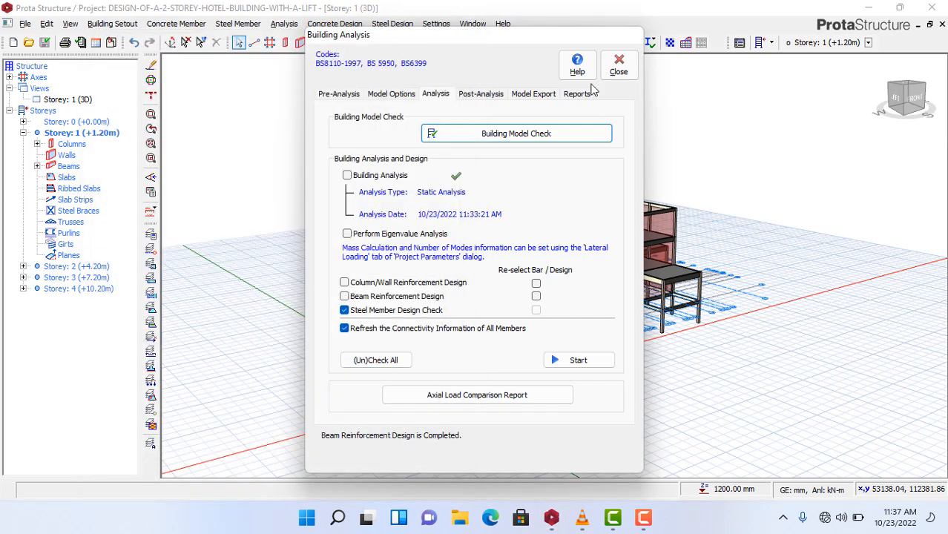
- Display the hotel's 3D analysis frame with its 8 load cases and 11 load combinations
{"action": "left_click", "coordinate": [483, 95]}
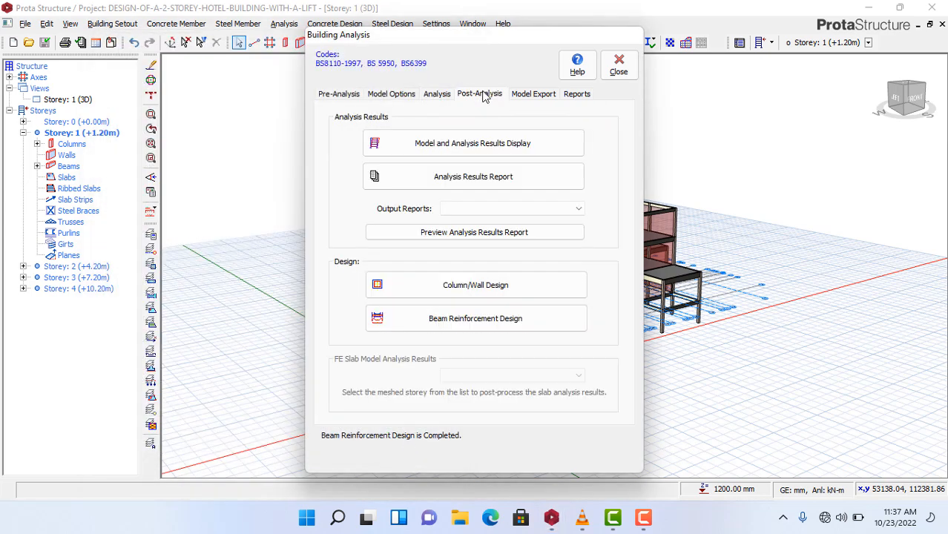
{"action": "left_click", "coordinate": [532, 95]}
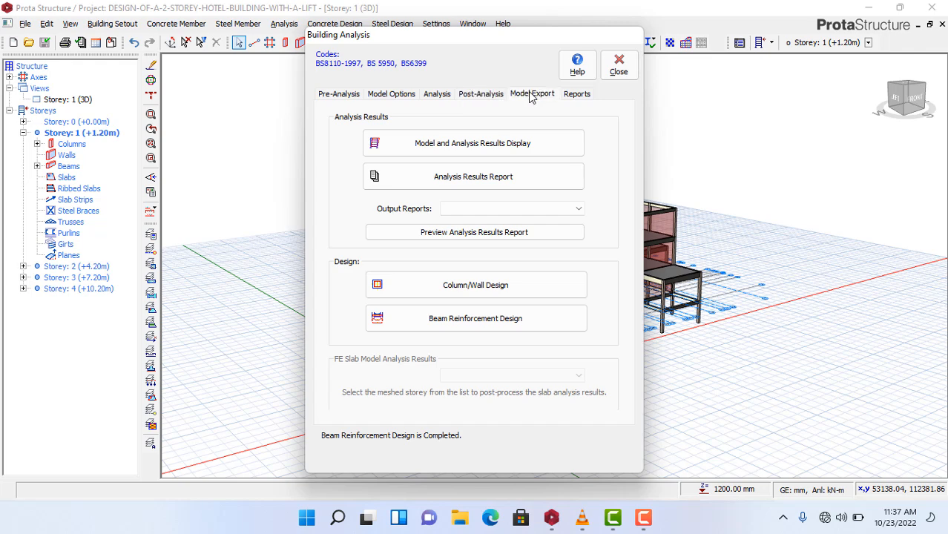
{"action": "left_click", "coordinate": [475, 95]}
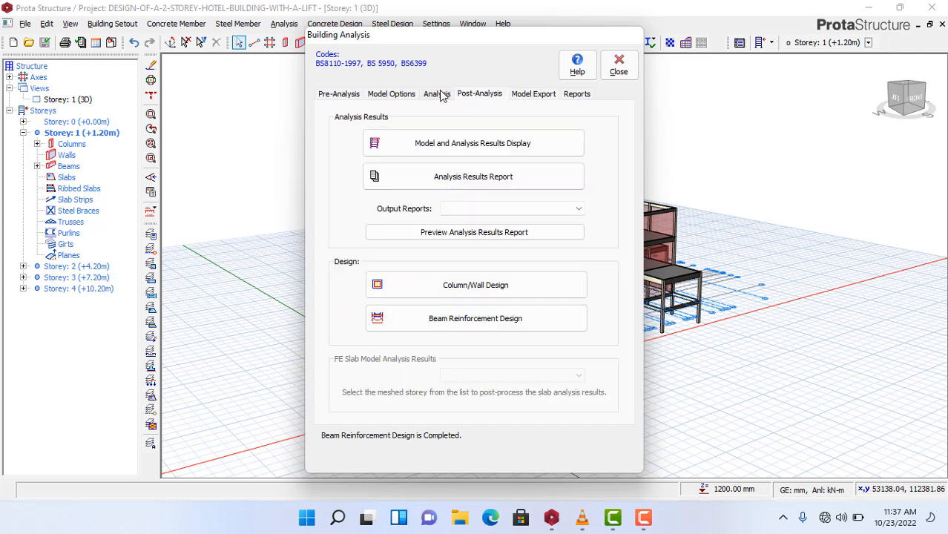
{"action": "left_click", "coordinate": [461, 142]}
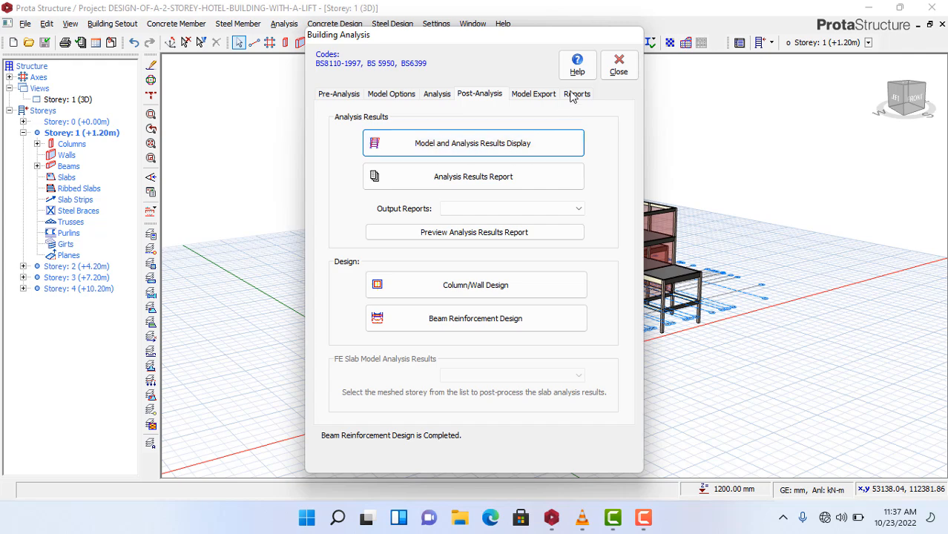
{"action": "left_click", "coordinate": [501, 146]}
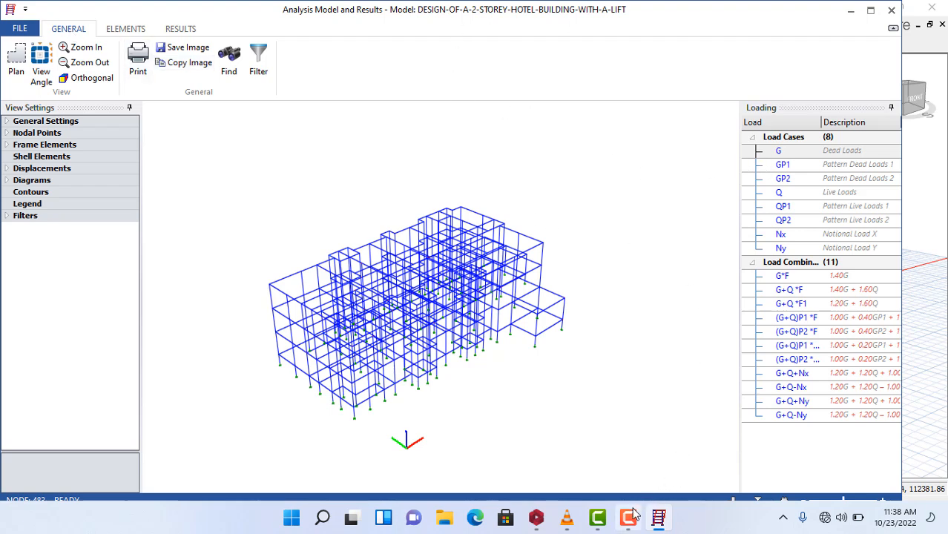
- Close the Analysis Model and Results window to return to the post-analysis options
{"action": "left_click", "coordinate": [891, 13]}
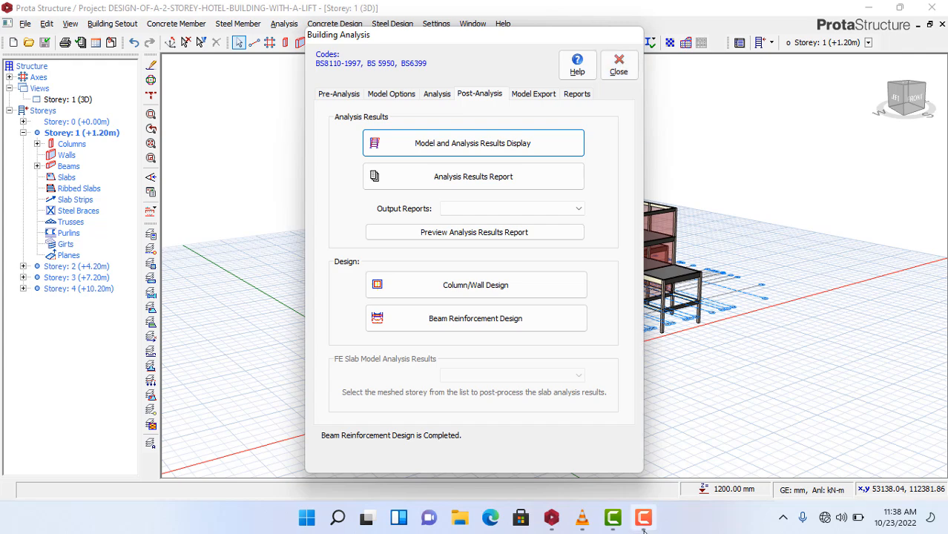
- Close the Building Analysis dialog, returning to the hotel's full 3D model
{"action": "left_click", "coordinate": [615, 72]}
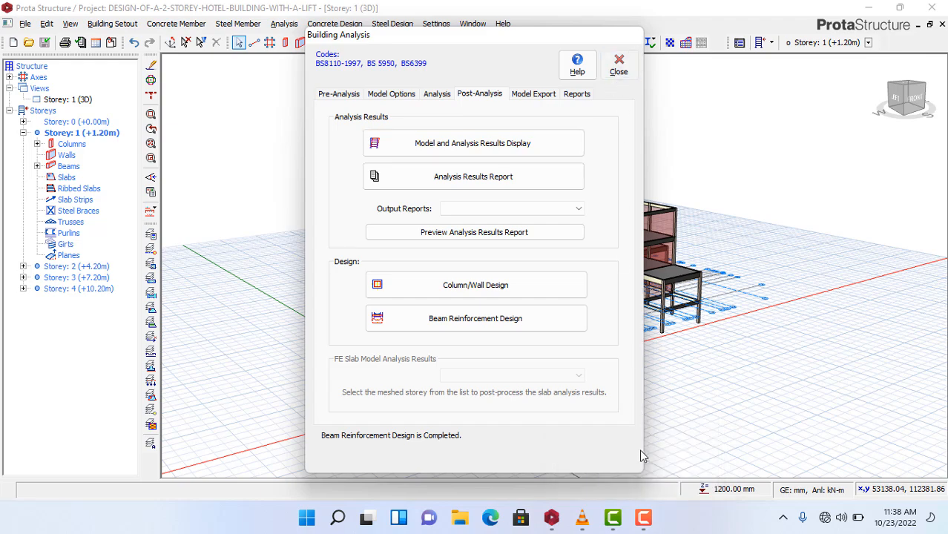
{"action": "left_click", "coordinate": [647, 522]}
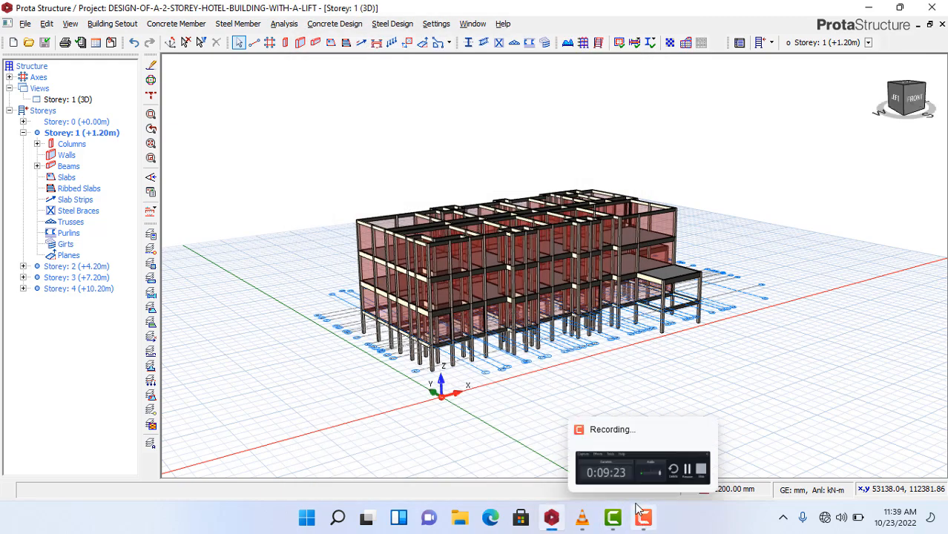
{"action": "left_click", "coordinate": [635, 461]}
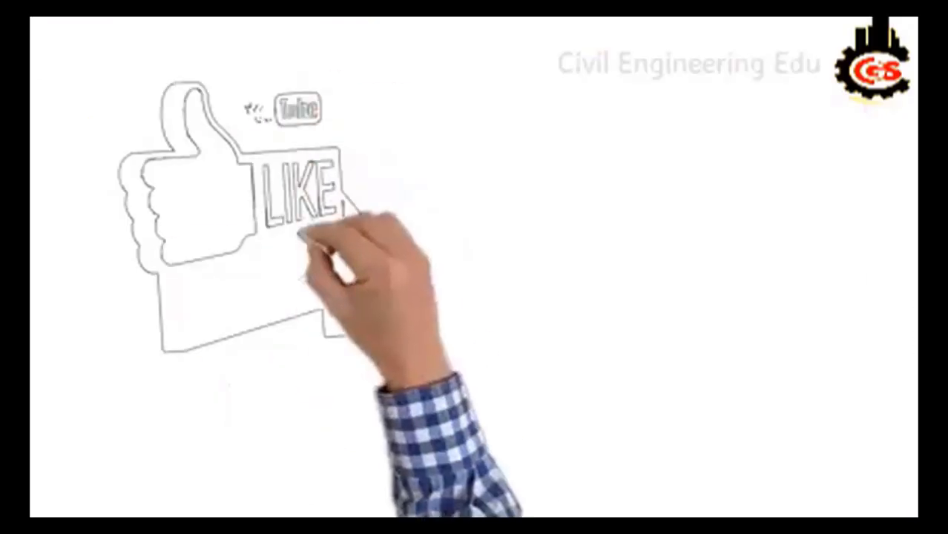